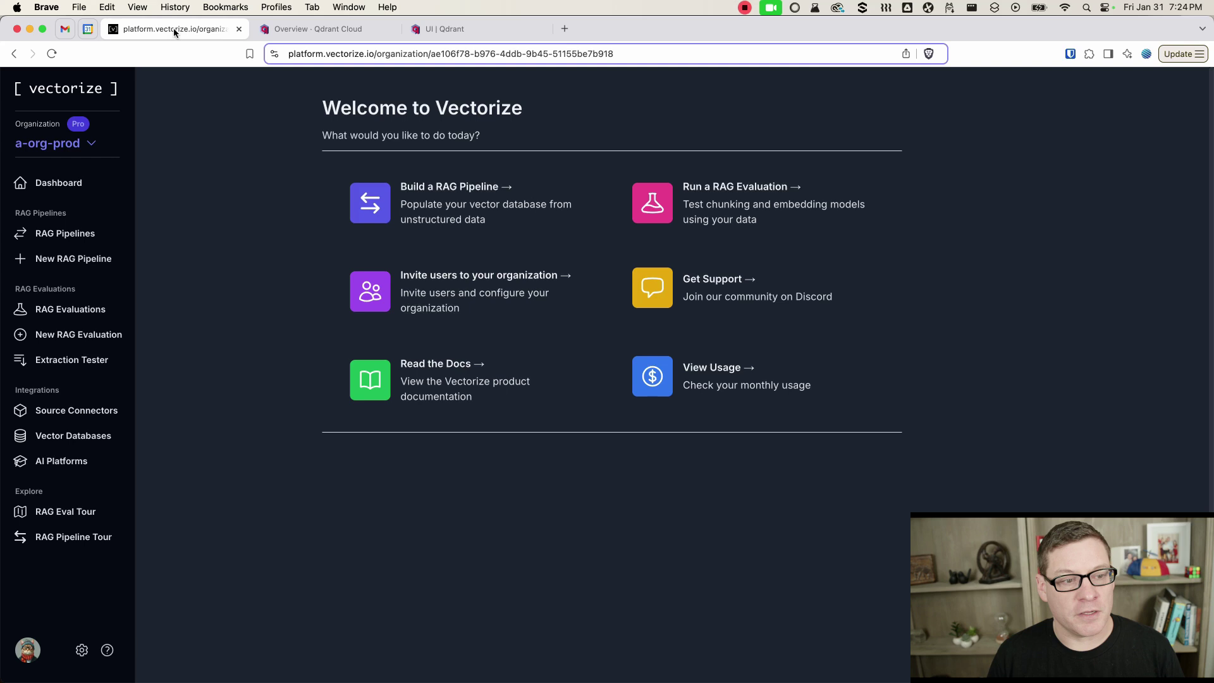
- Start a new RAG pipeline with a File Upload source named 'Friends Scripts'
click(71, 262)
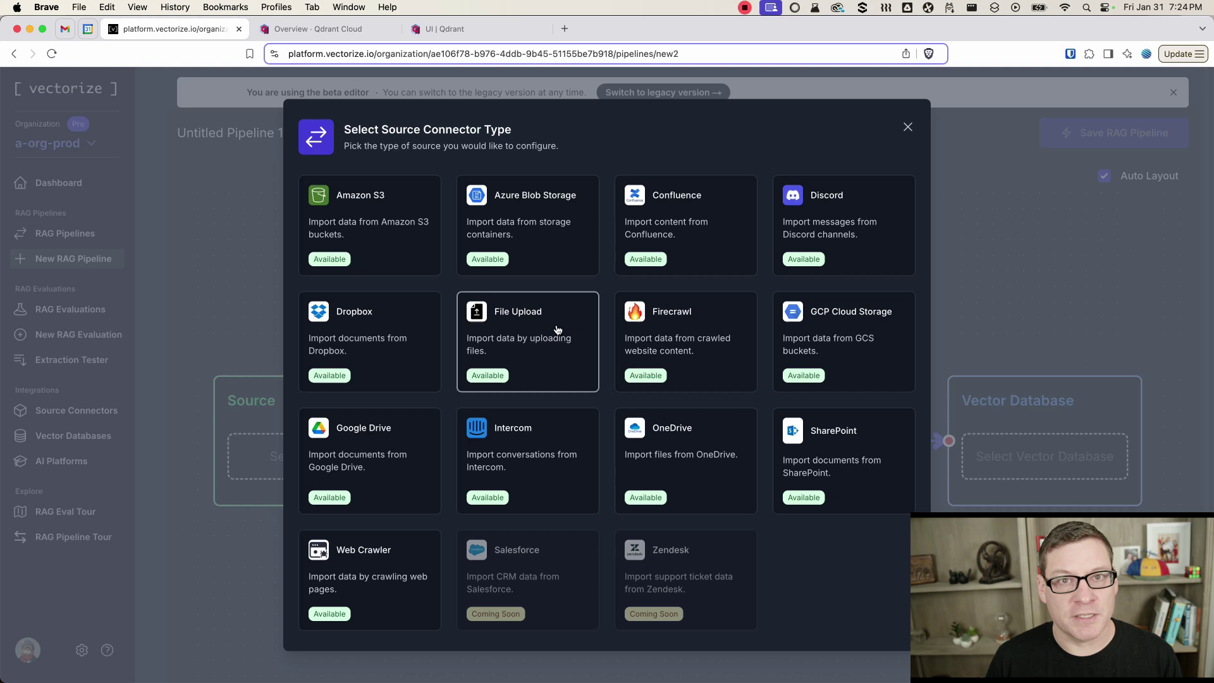
click(558, 330)
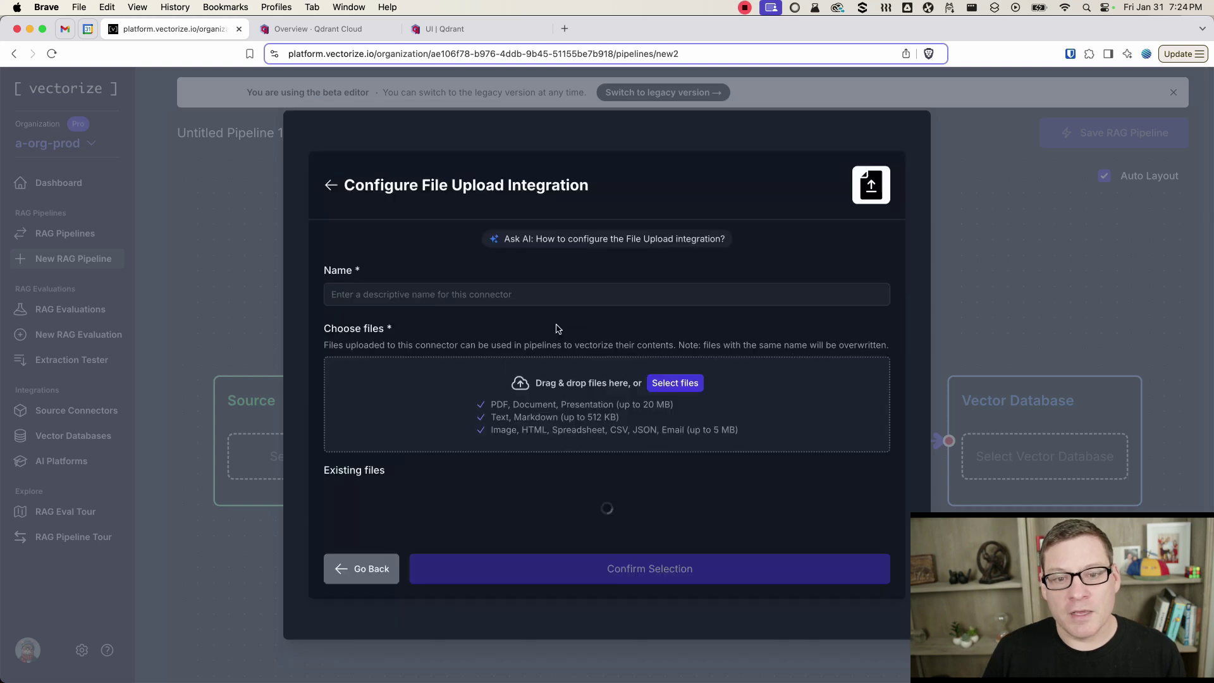
click(526, 292)
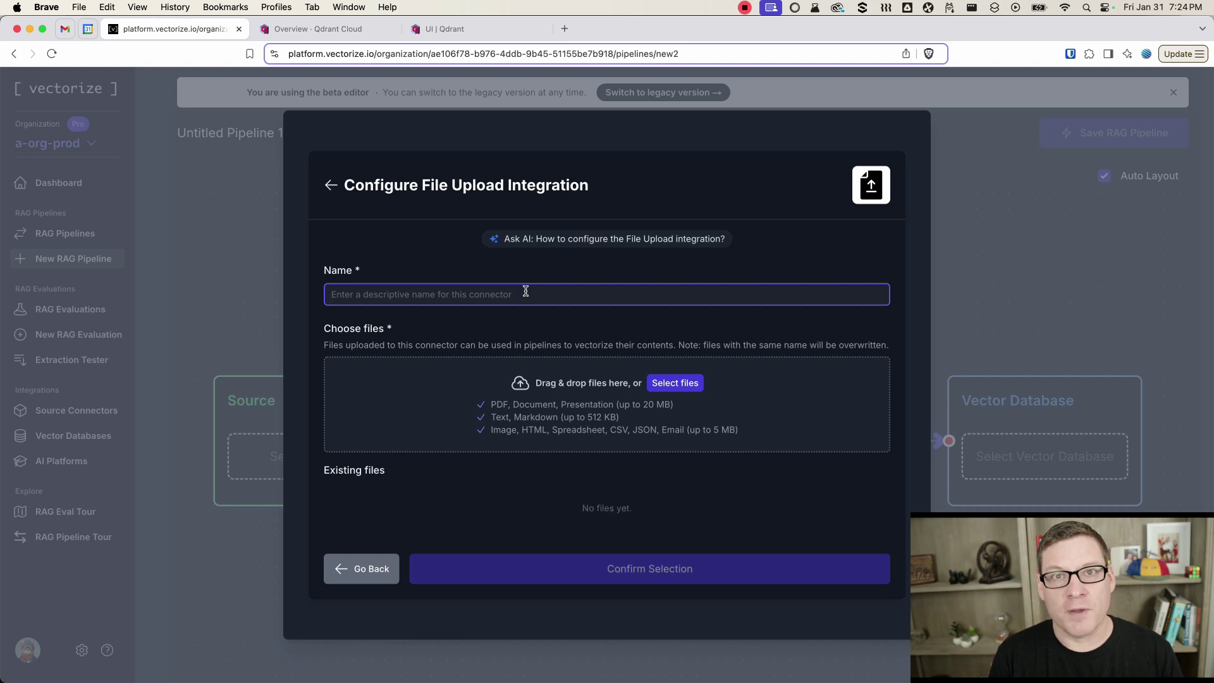
text(Fri)
text(ends Scripts)
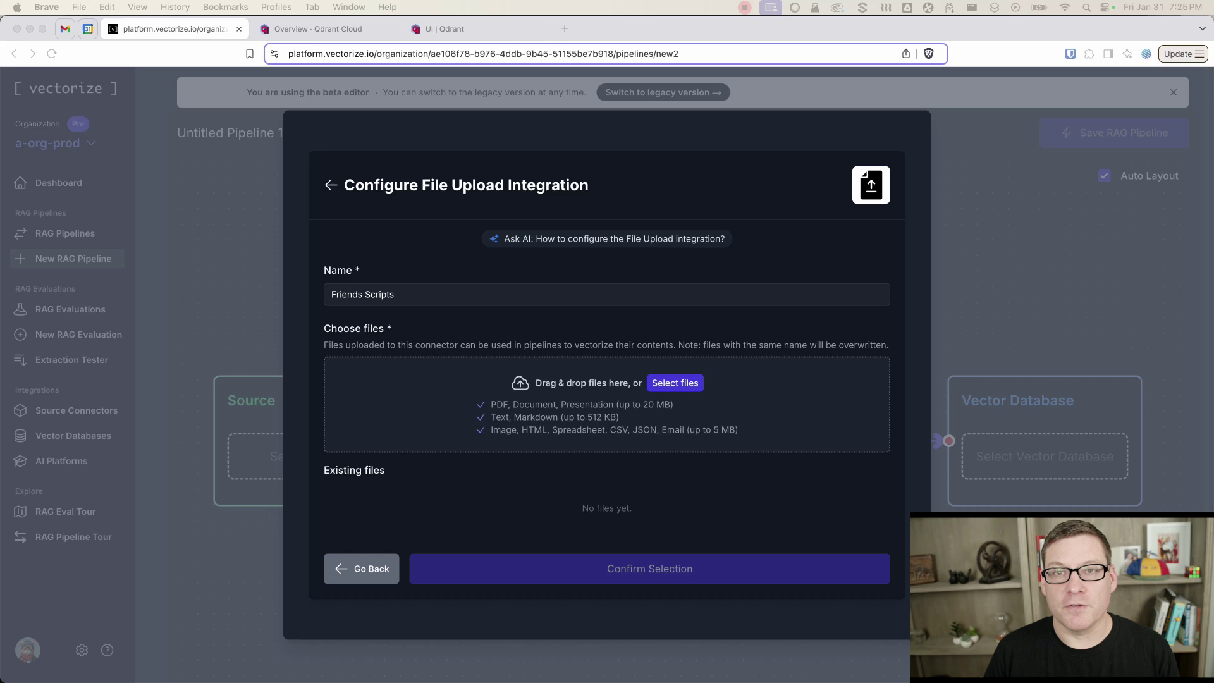
- Upload the 24 Friends episode script .txt files and confirm them as the source
drag(1203, 415, 532, 422)
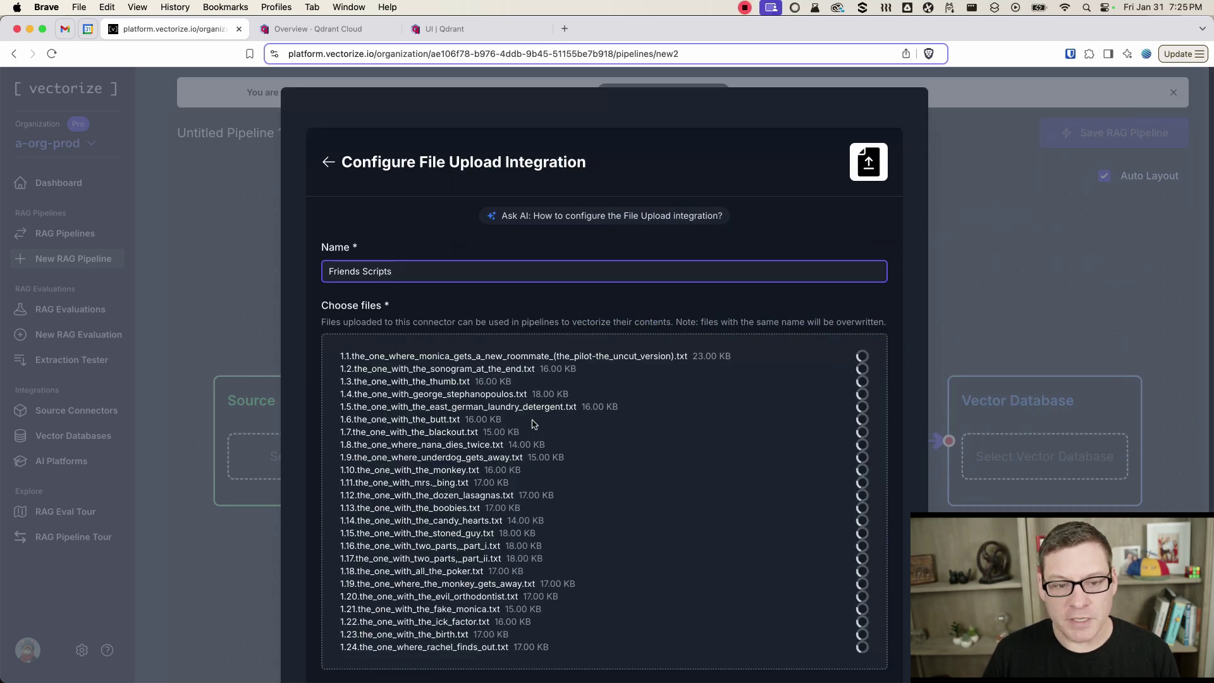
scroll(533, 423, down, 10)
scroll(533, 424, down, 5)
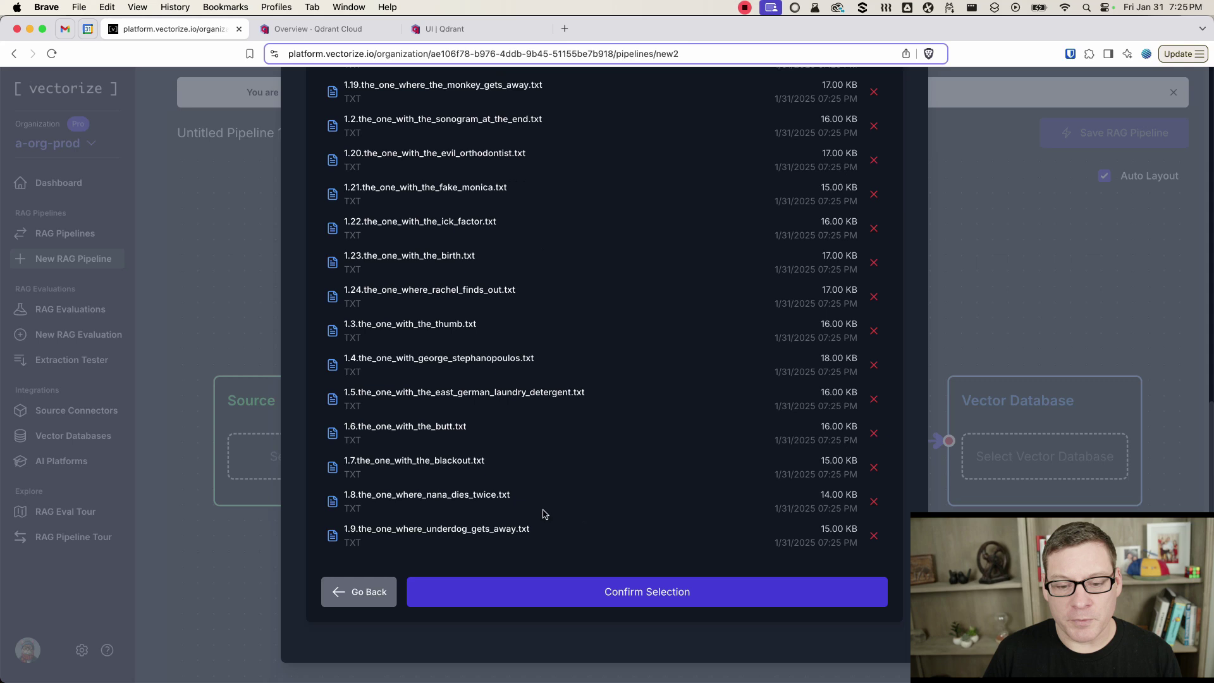
click(603, 598)
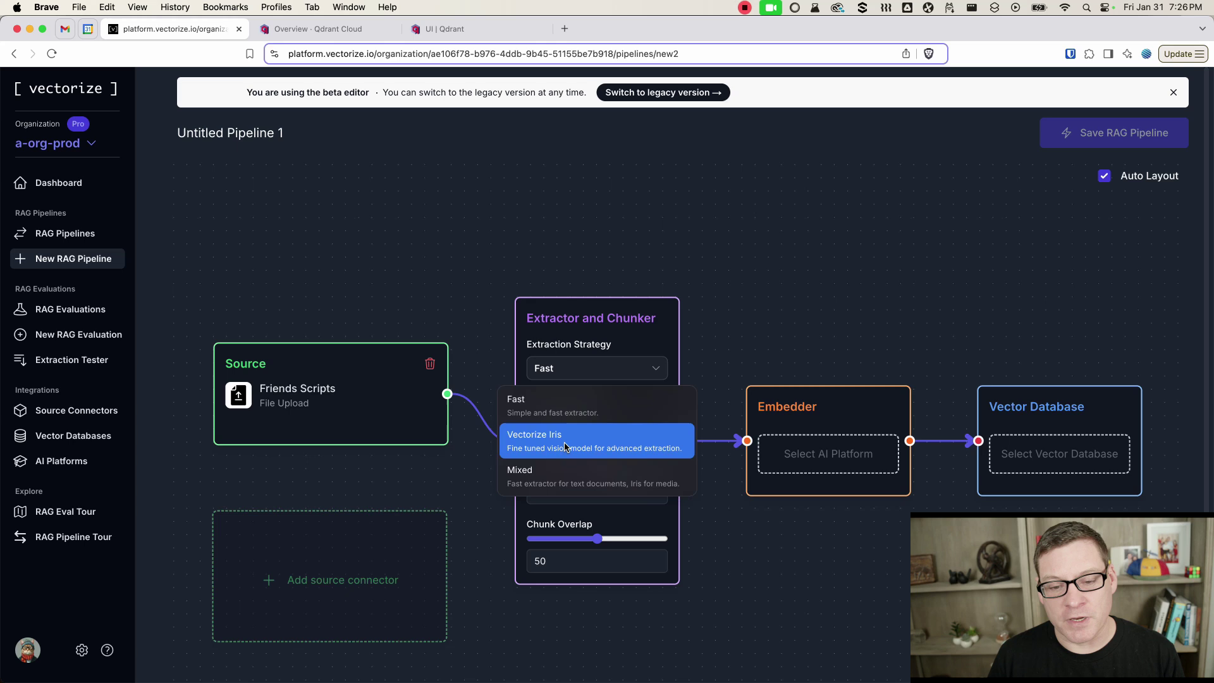
- Leave the Extraction Strategy set to Fast
click(624, 325)
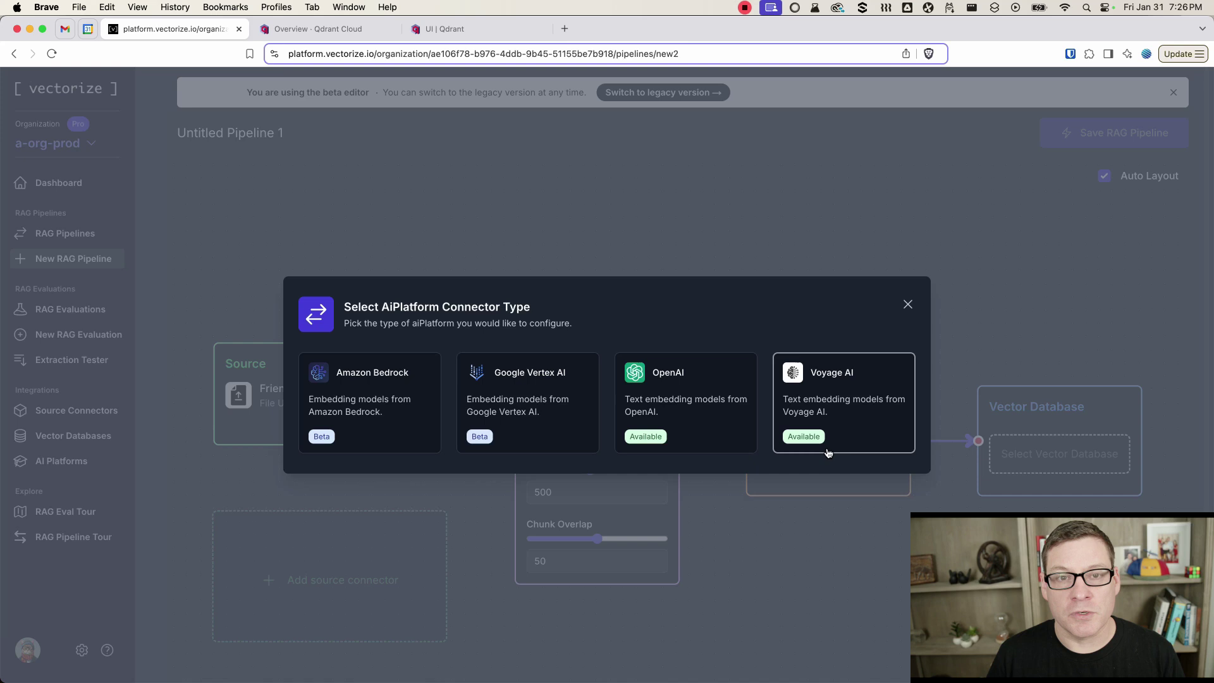
- Use the existing OpenAI Real Key connection as embedder, then start a new Qdrant connector
click(739, 386)
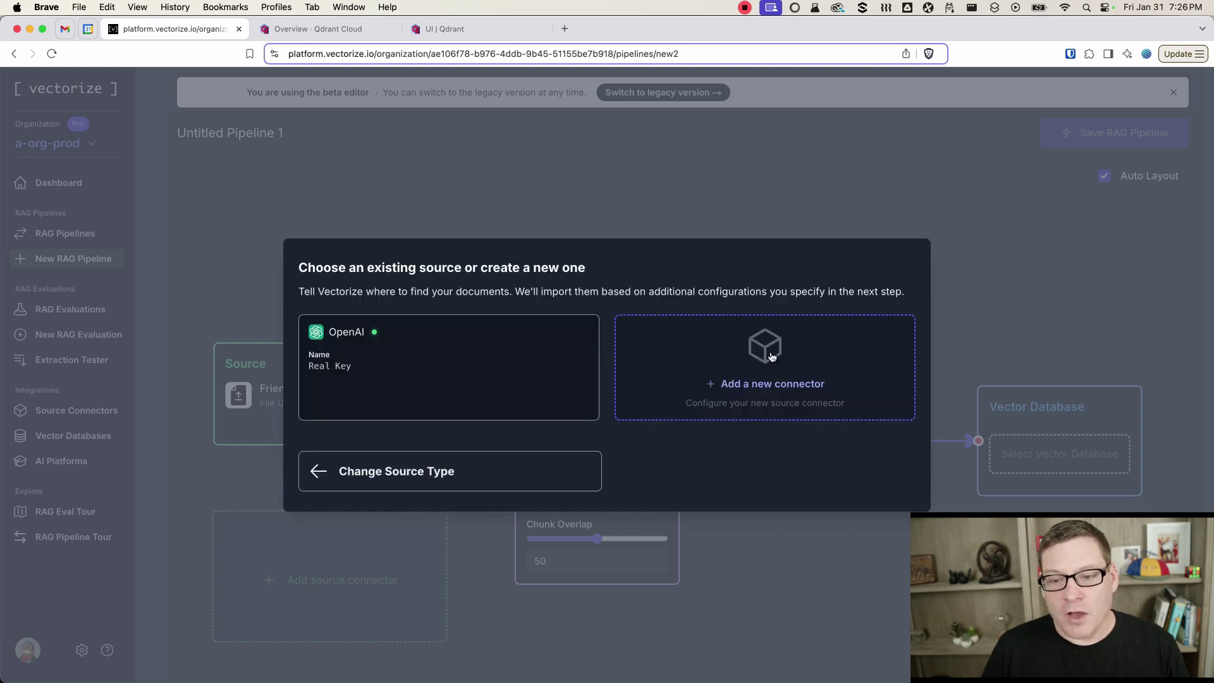
click(771, 357)
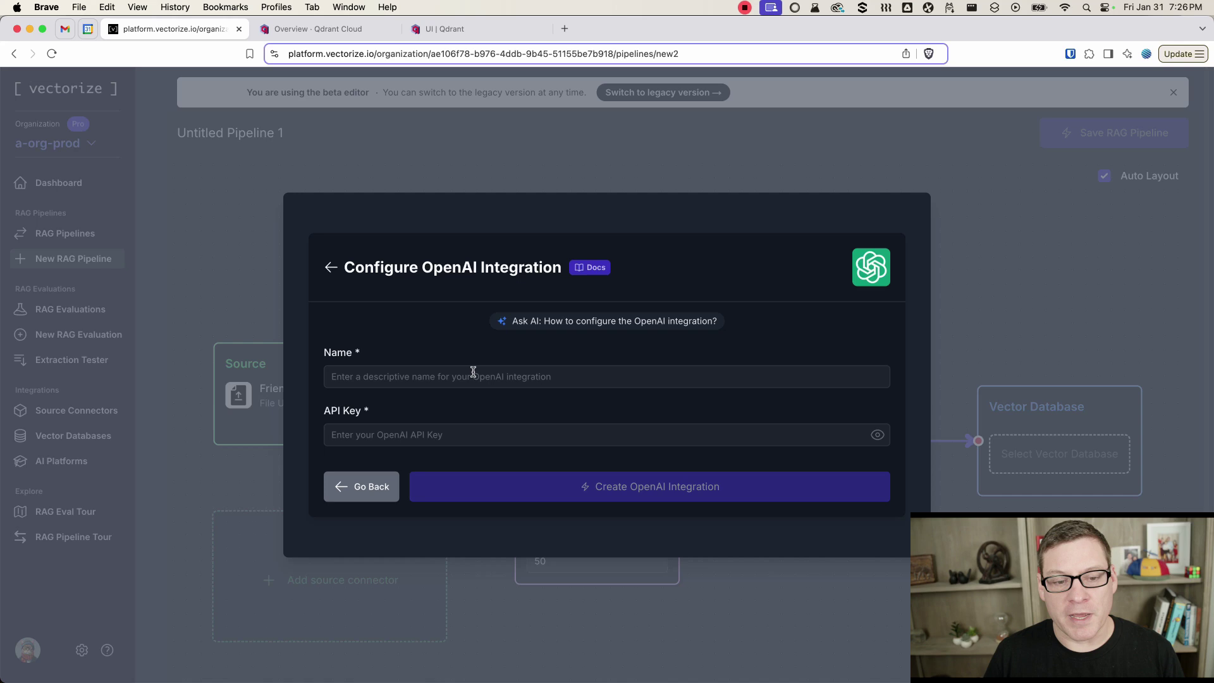
click(354, 487)
click(716, 405)
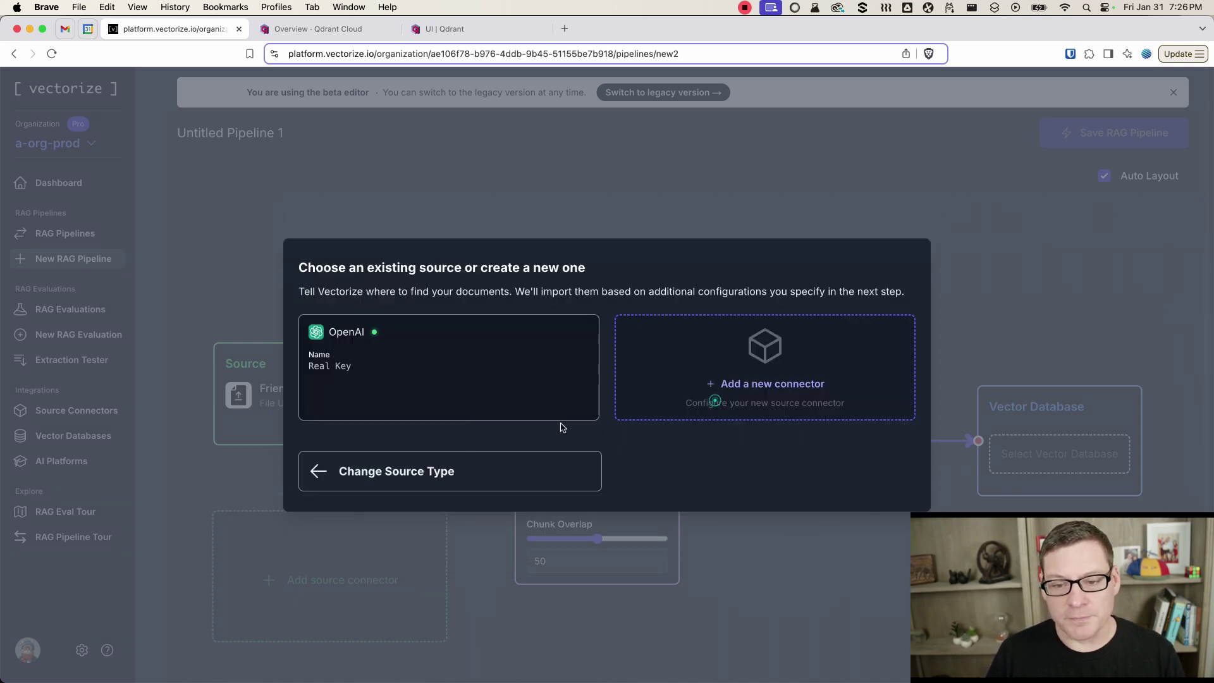
click(436, 389)
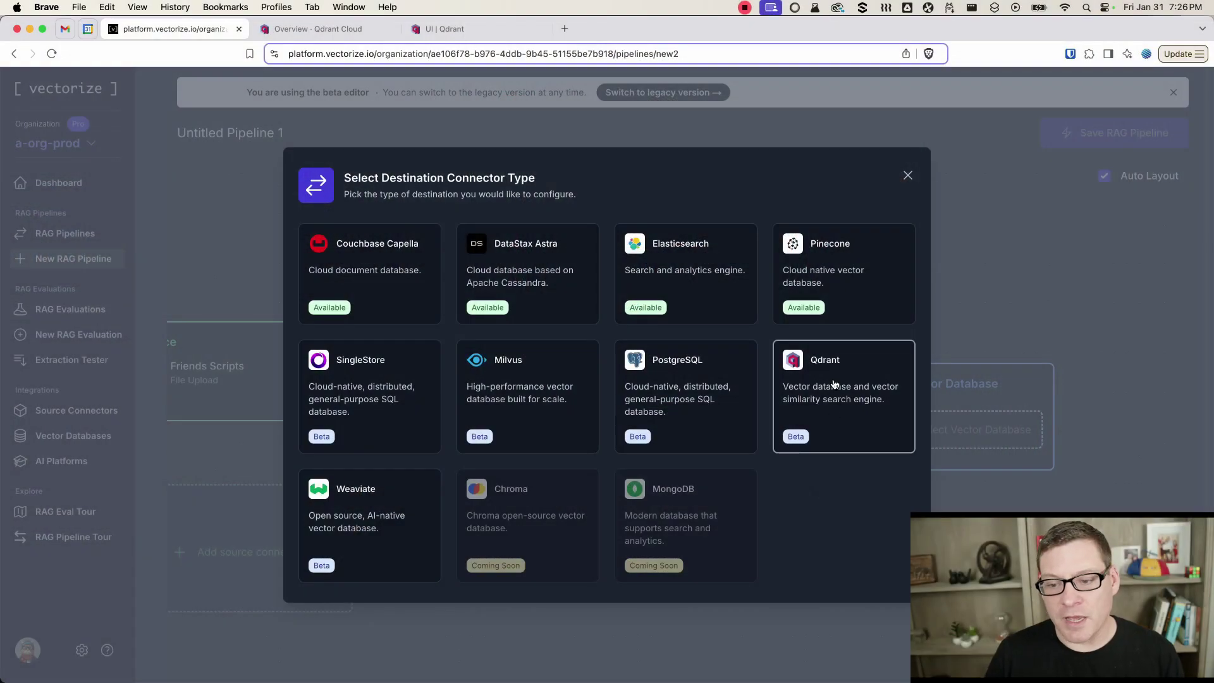
click(834, 384)
click(753, 366)
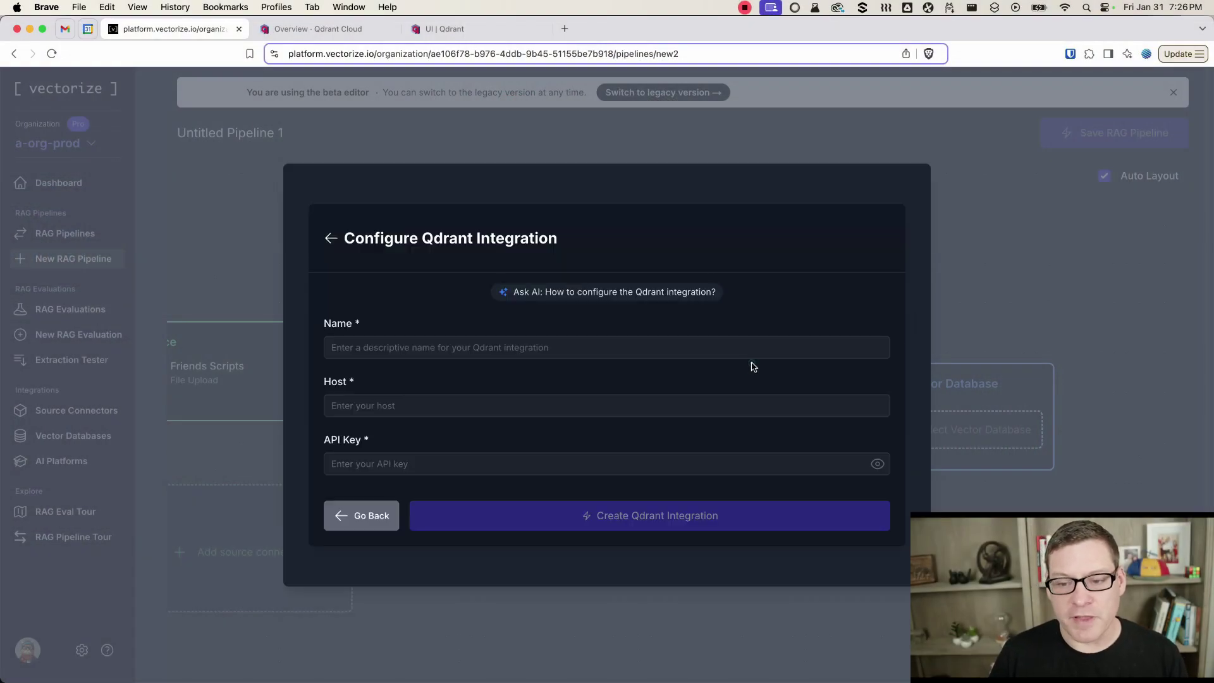
- In Qdrant Cloud, open testcluster's API Keys and begin creating a database API key
click(351, 40)
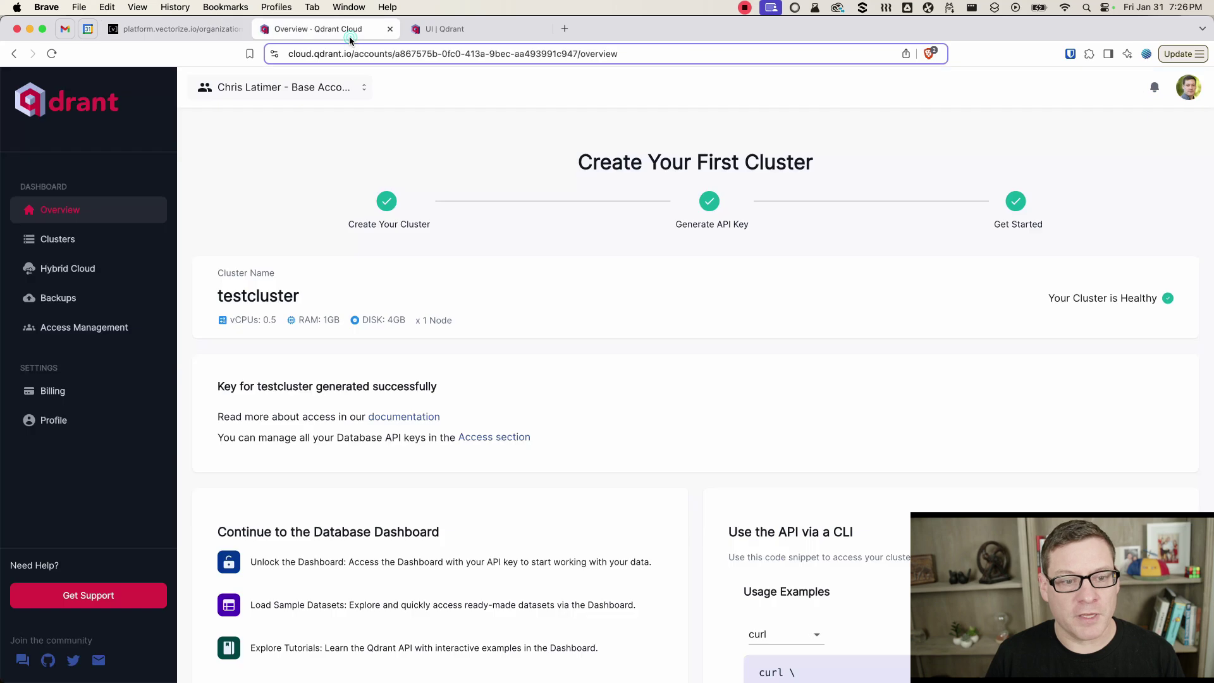
click(56, 238)
click(273, 326)
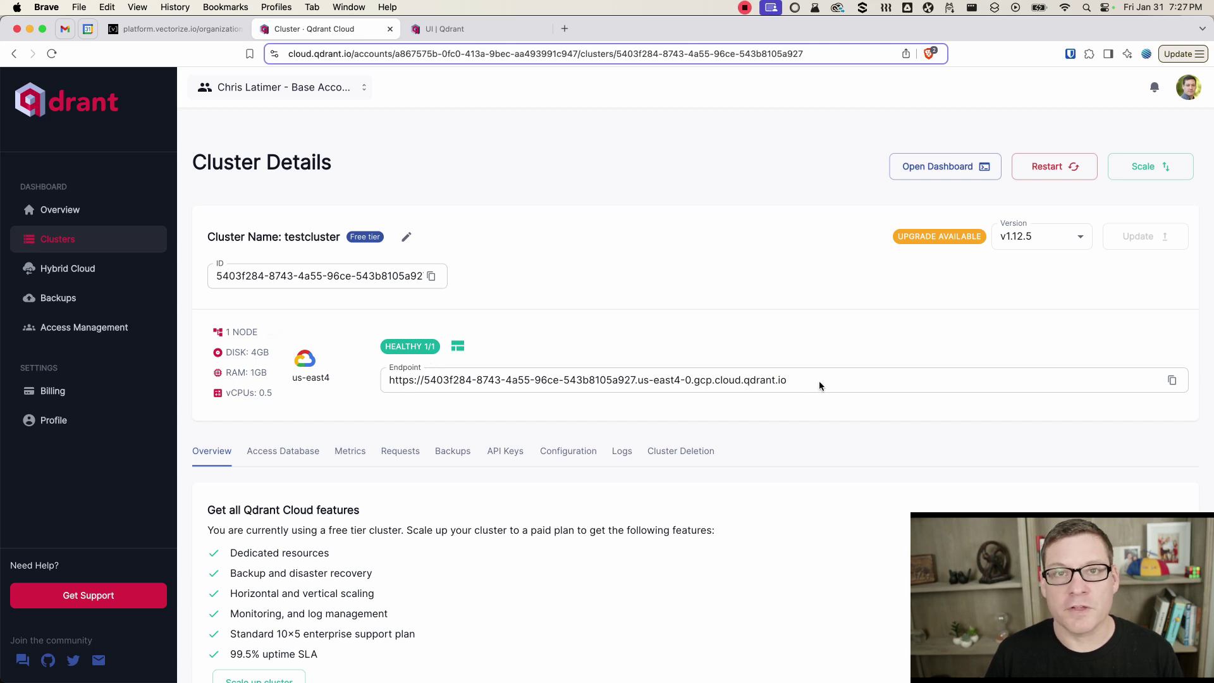
scroll(820, 383, down, 5)
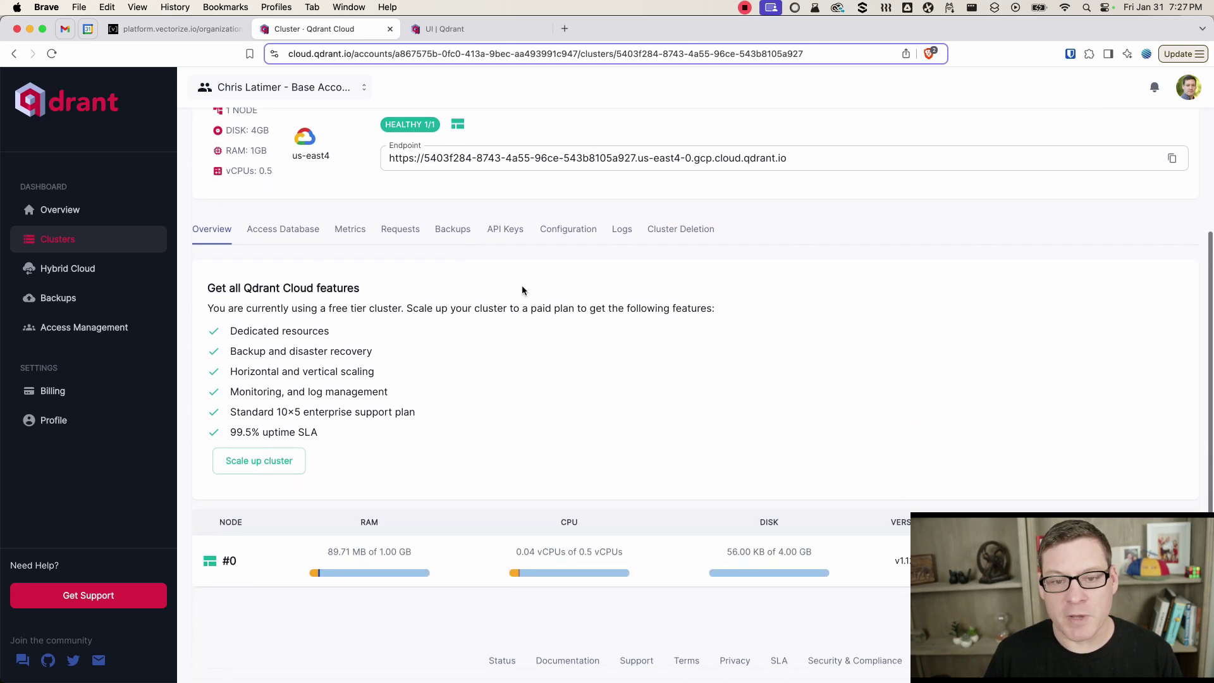
click(505, 230)
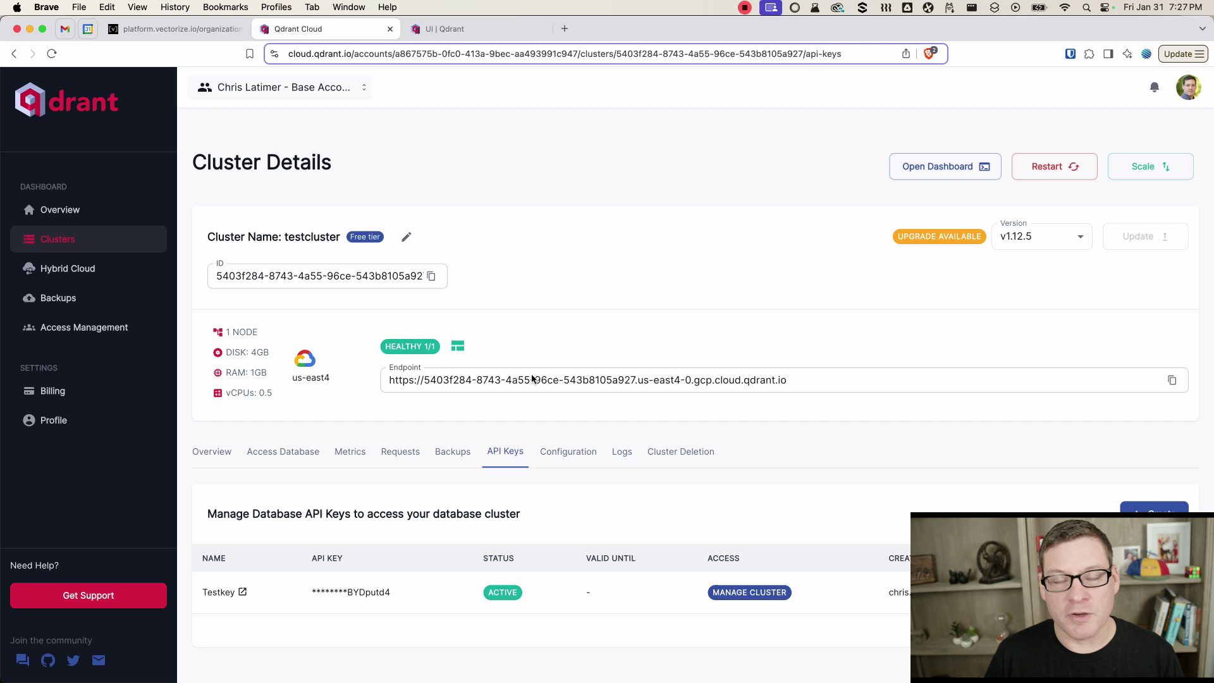
click(1157, 522)
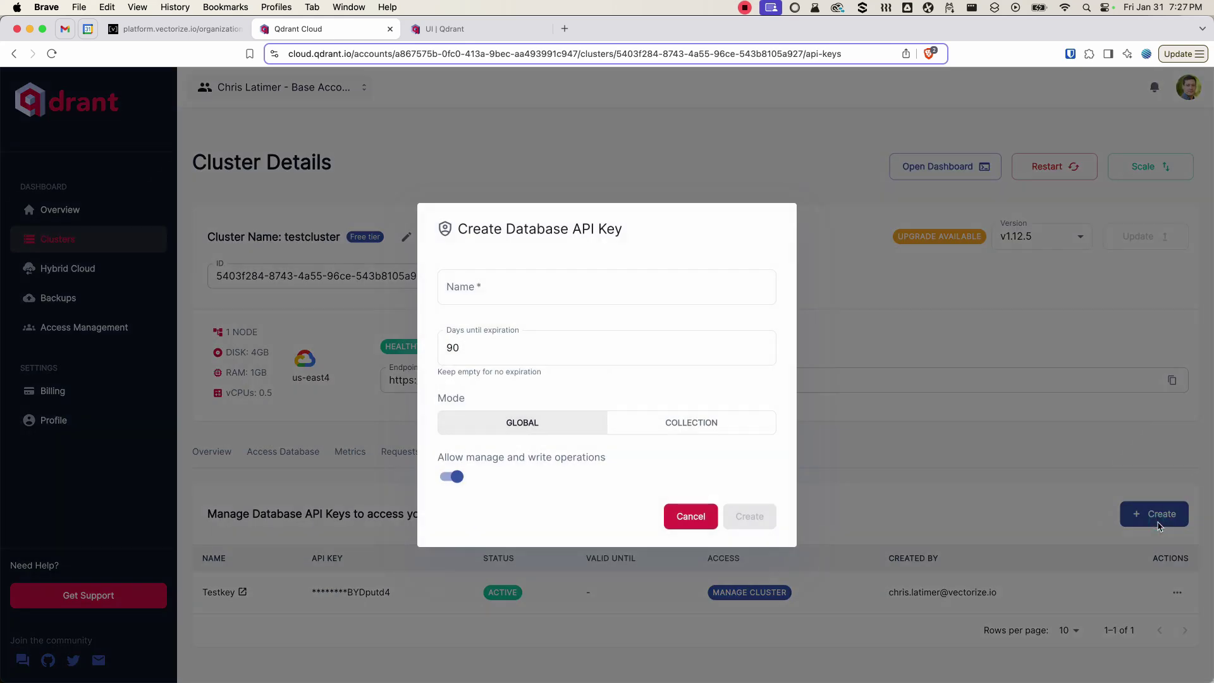
- Back in Vectorize, use the existing christest Qdrant connection as the vector database
click(155, 27)
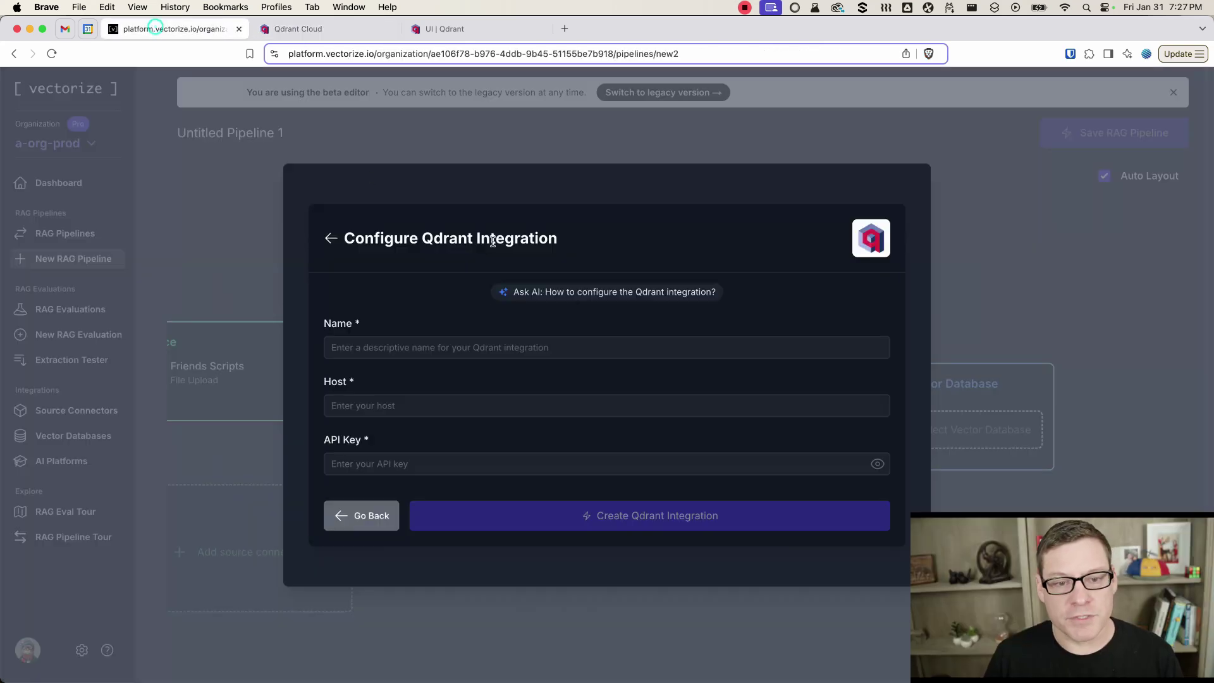
click(382, 503)
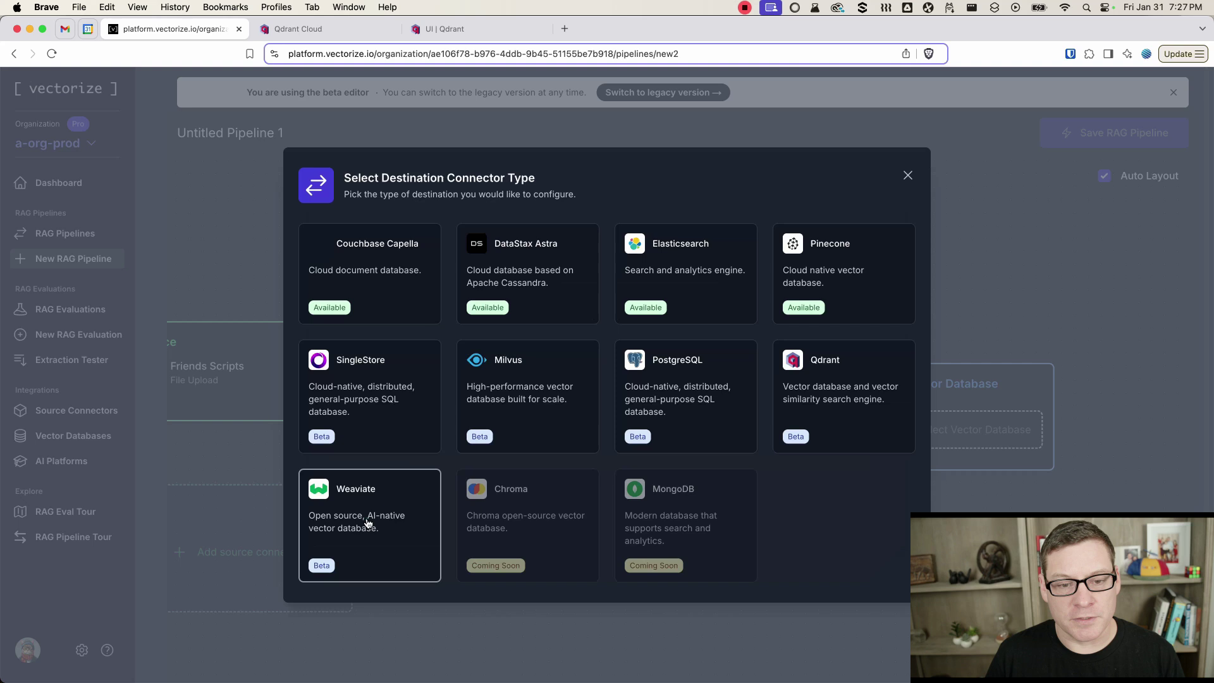
click(815, 386)
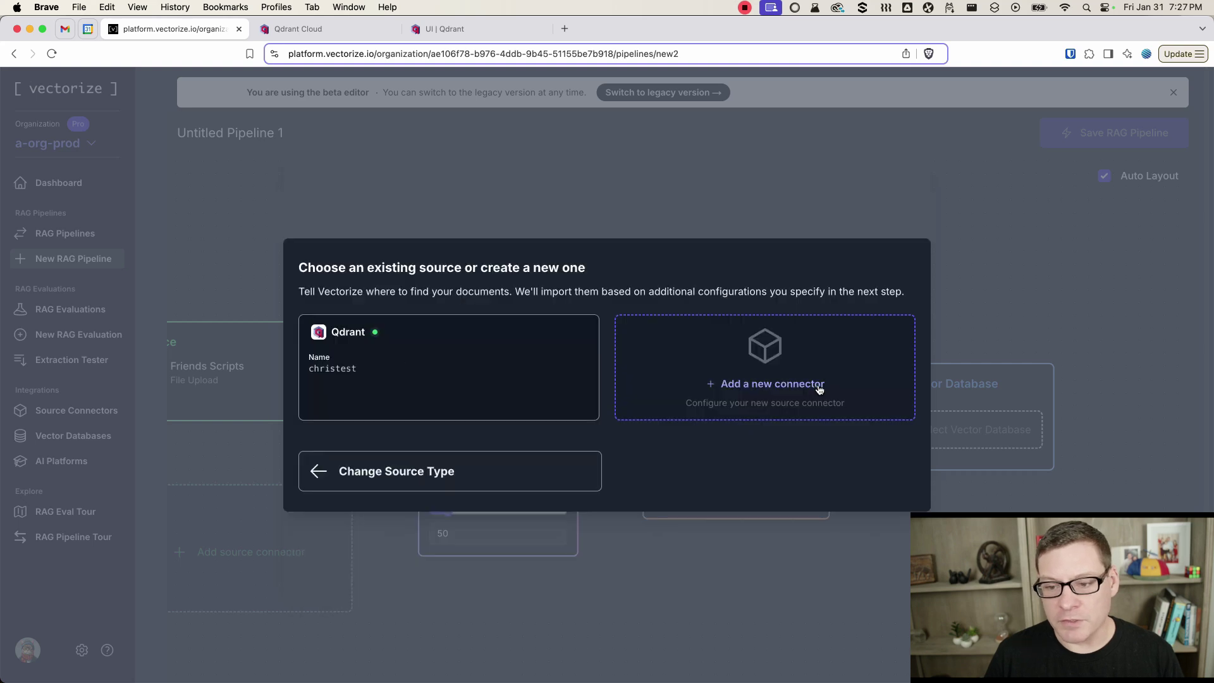
click(503, 380)
- Enter 'friends-scrip' as the start of the Qdrant collection name
drag(800, 253, 654, 211)
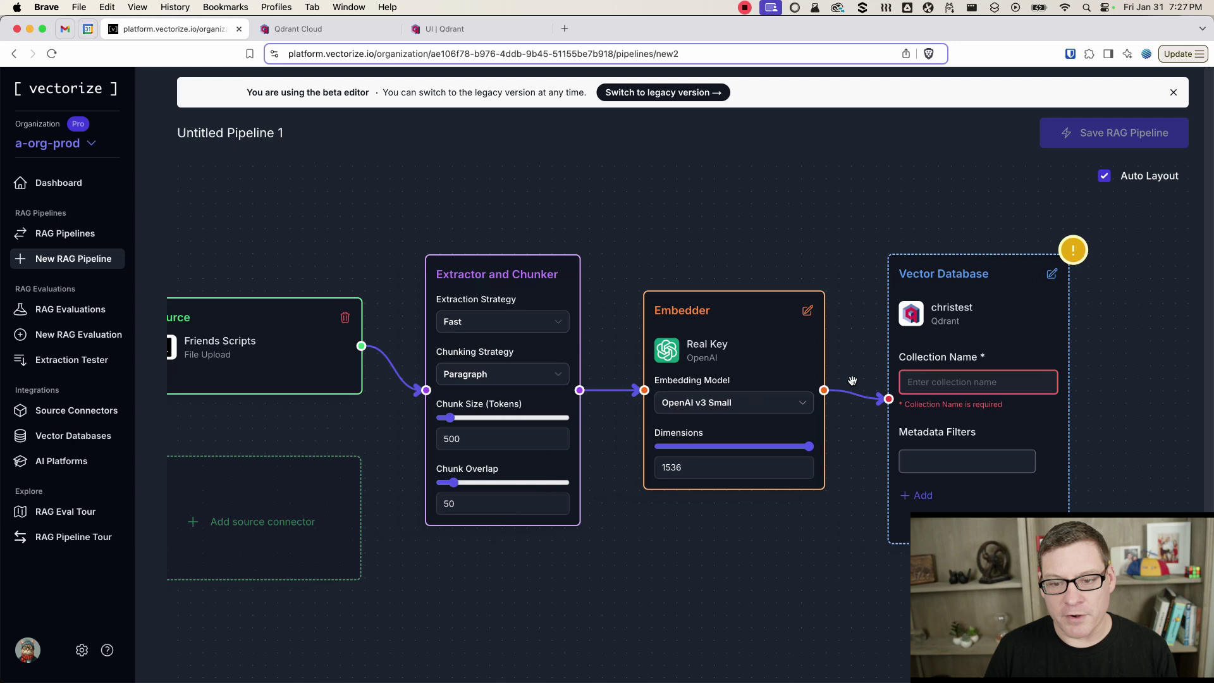
click(938, 380)
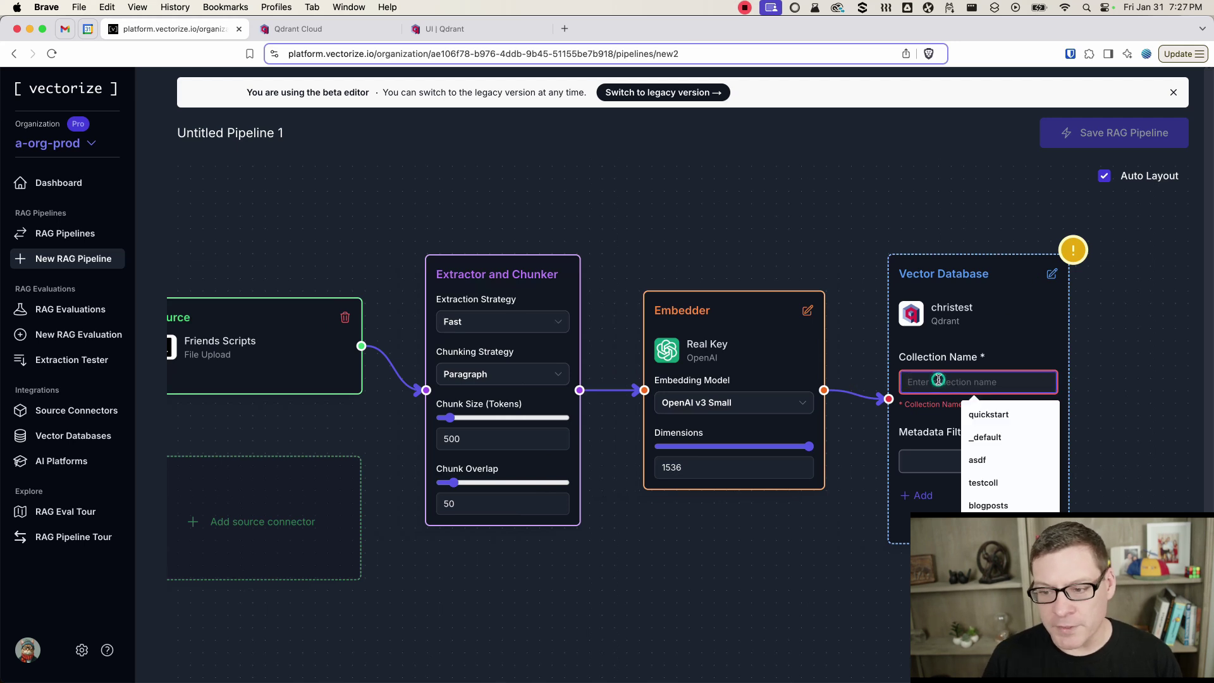
text(friends)
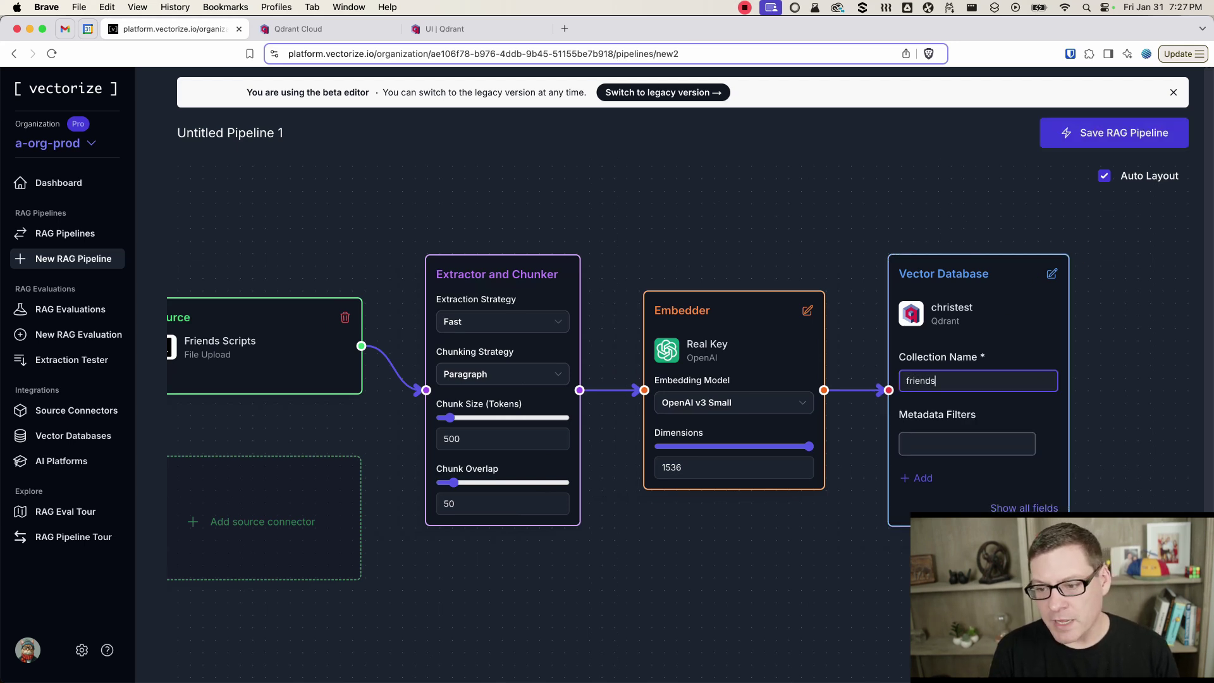
text(-scripts)
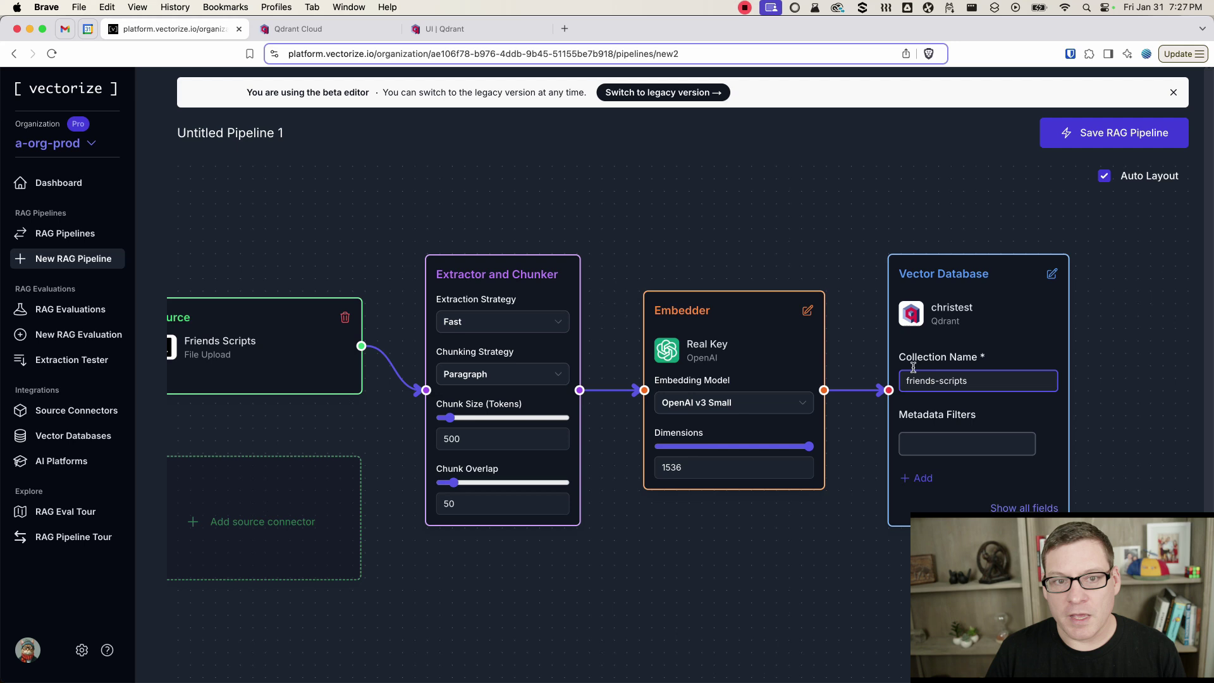
click(466, 30)
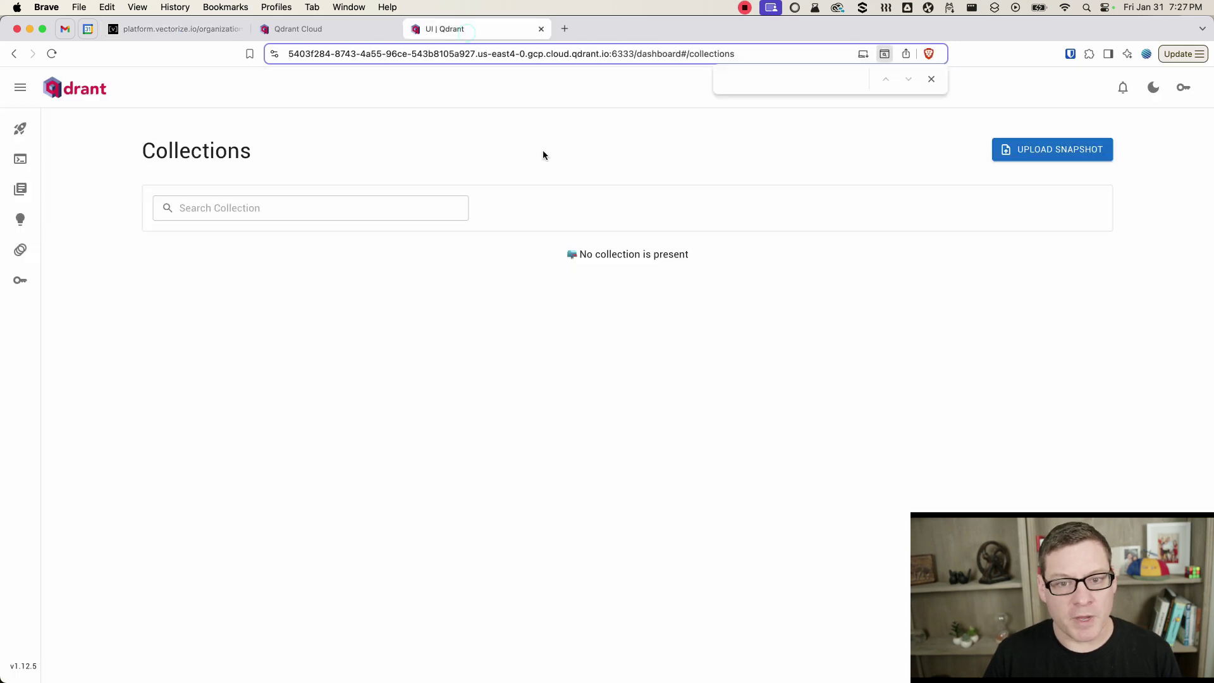
key(super+r)
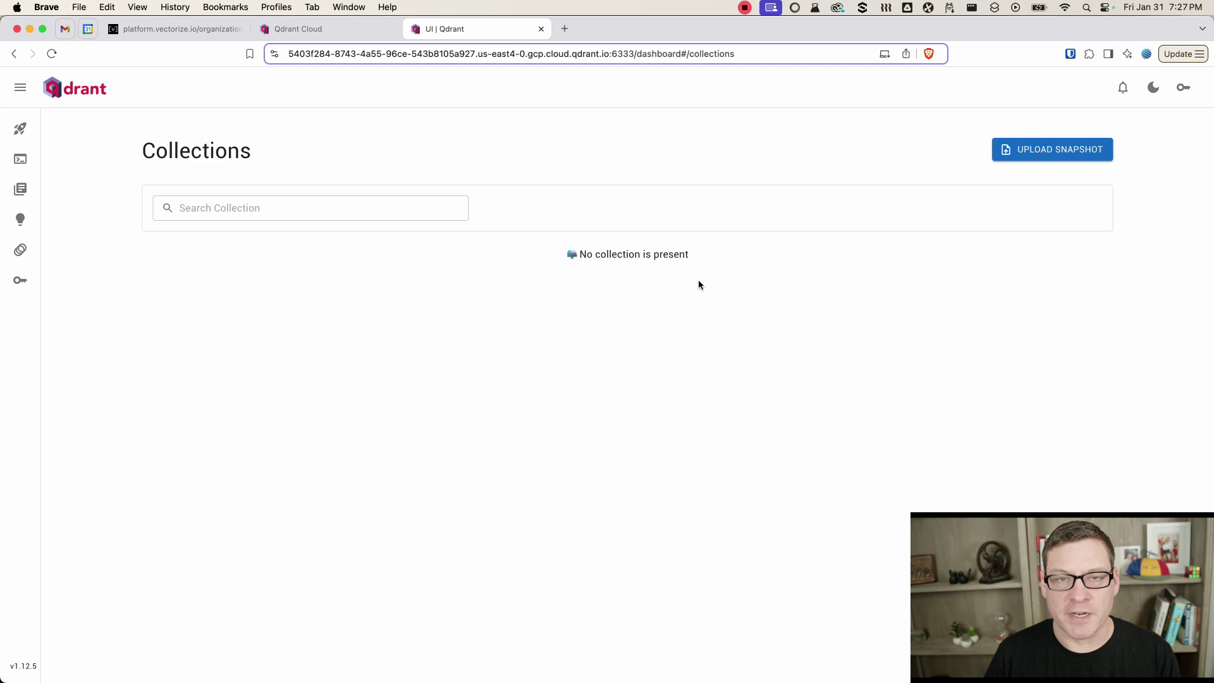
click(162, 29)
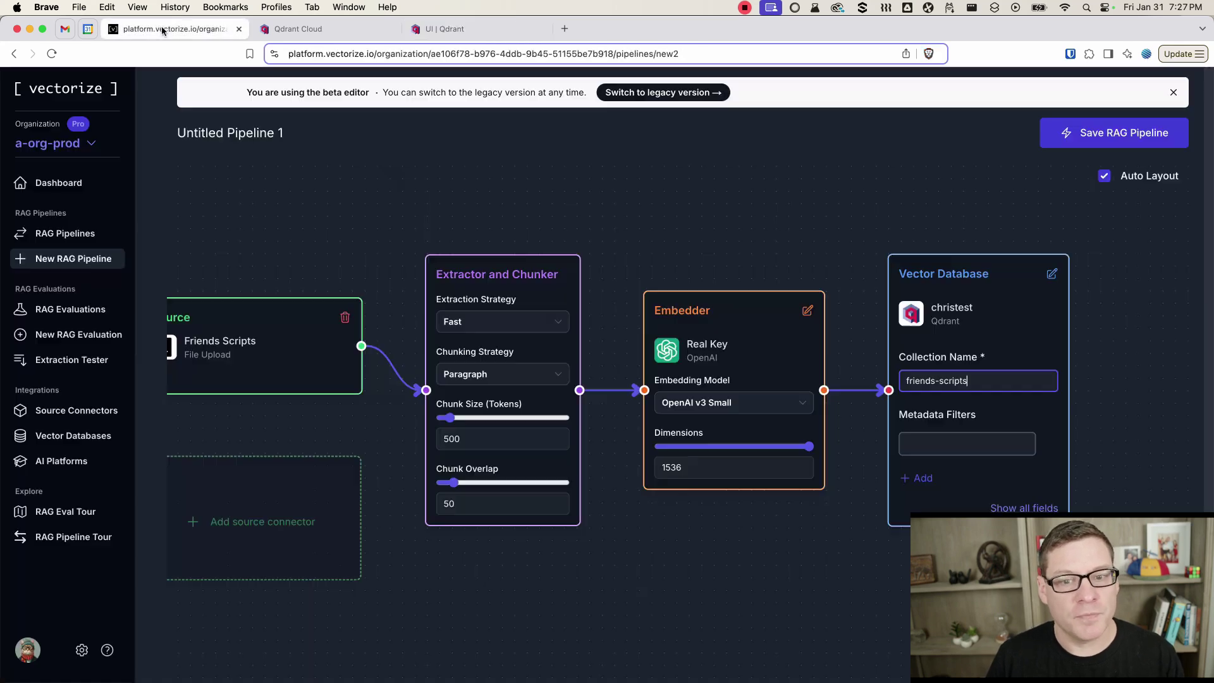
- Finish the friends-scripts collection name and save, deploying the RAG pipeline
click(768, 231)
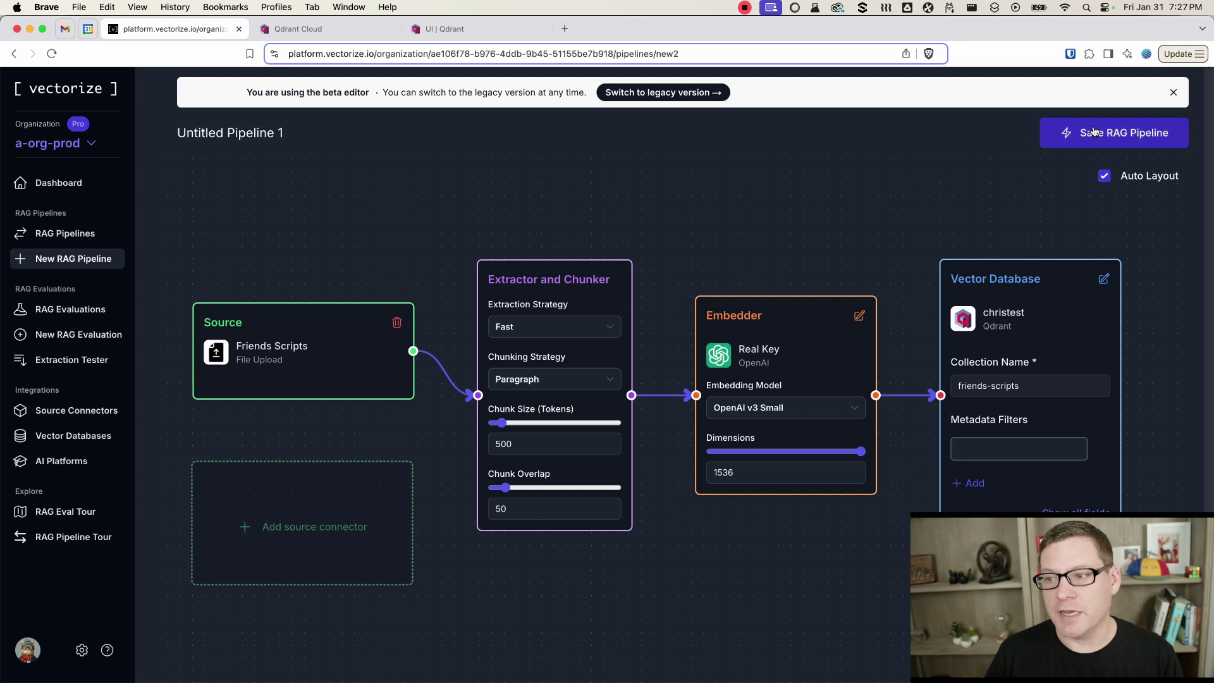
click(1068, 132)
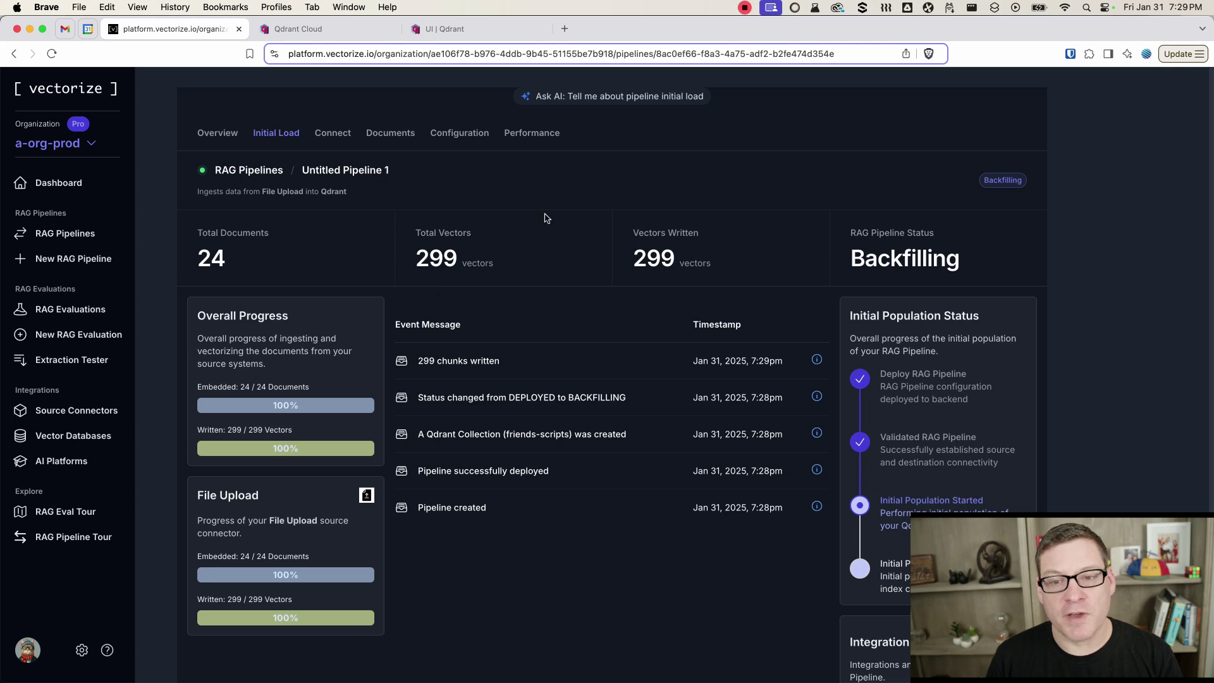
click(462, 29)
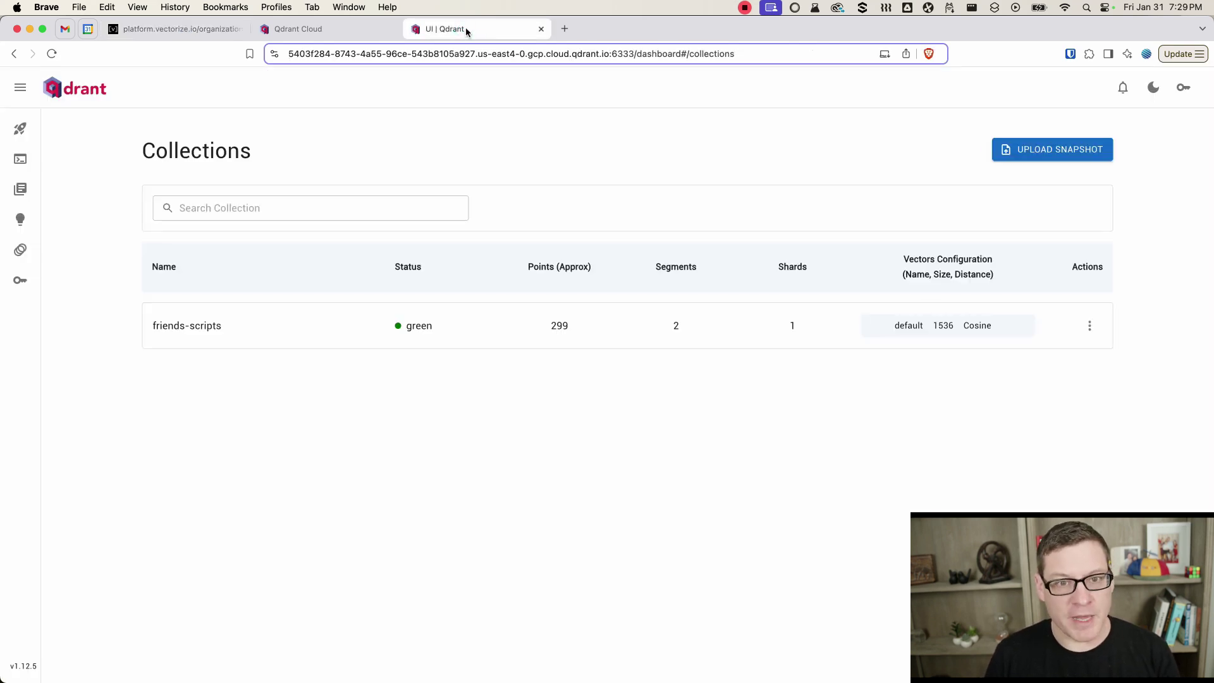
click(186, 326)
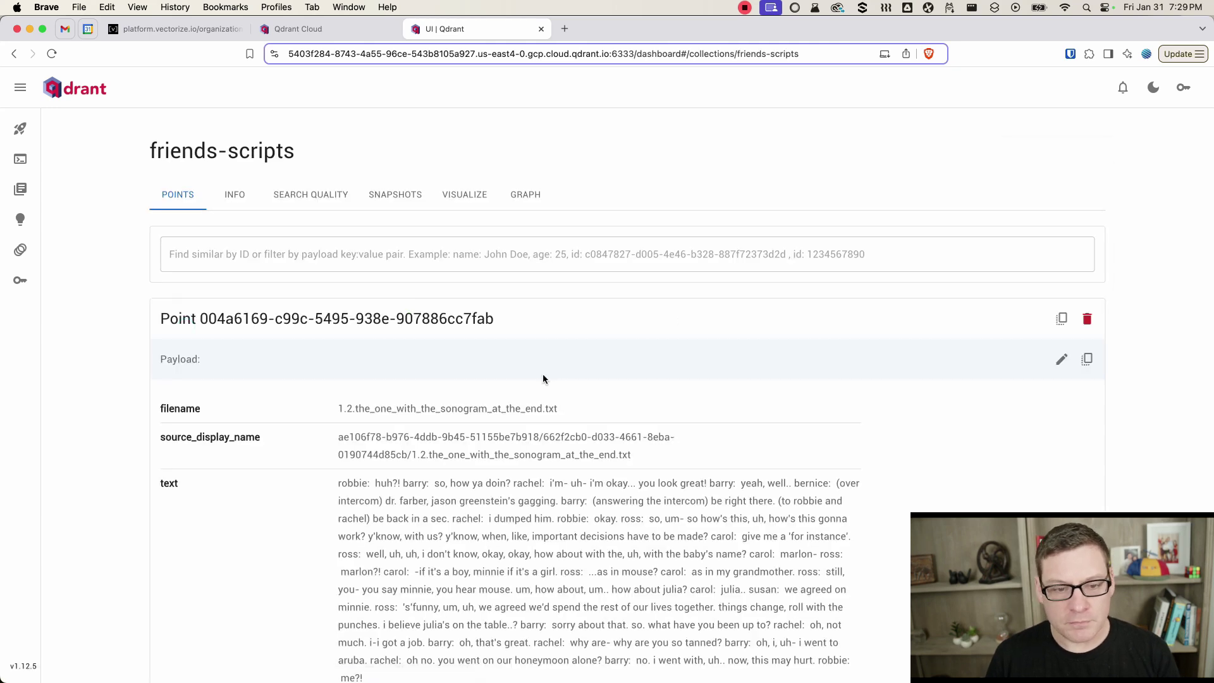
scroll(556, 378, down, 20)
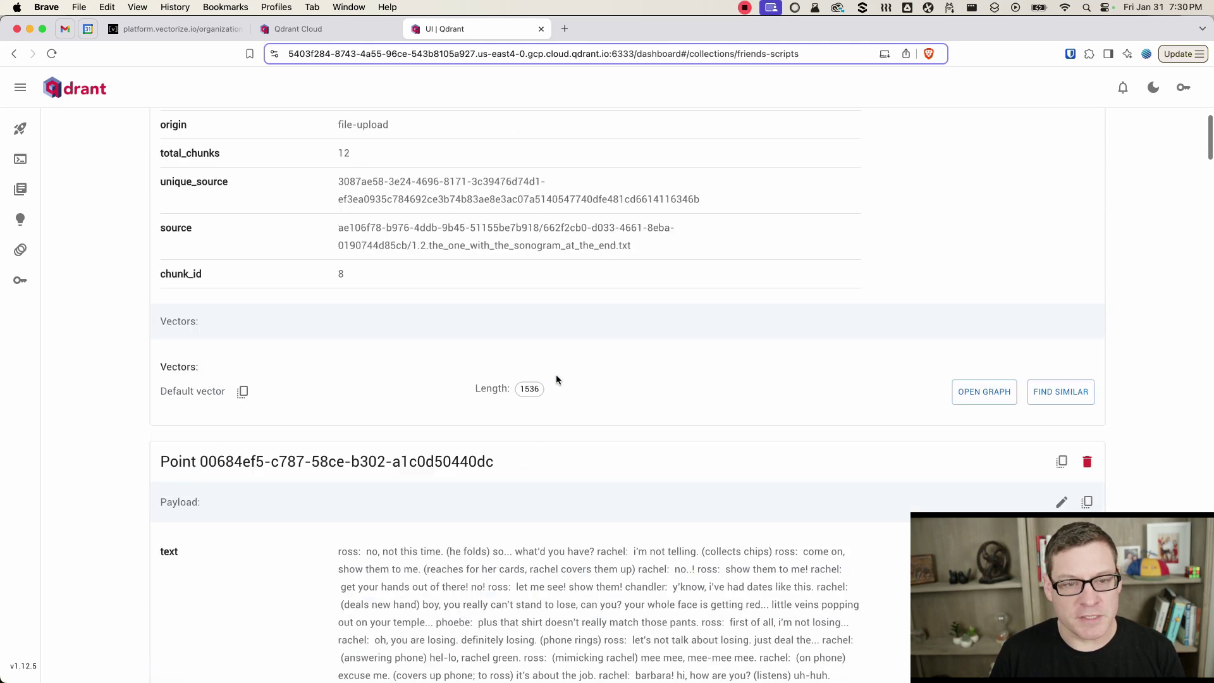
scroll(556, 378, down, 3)
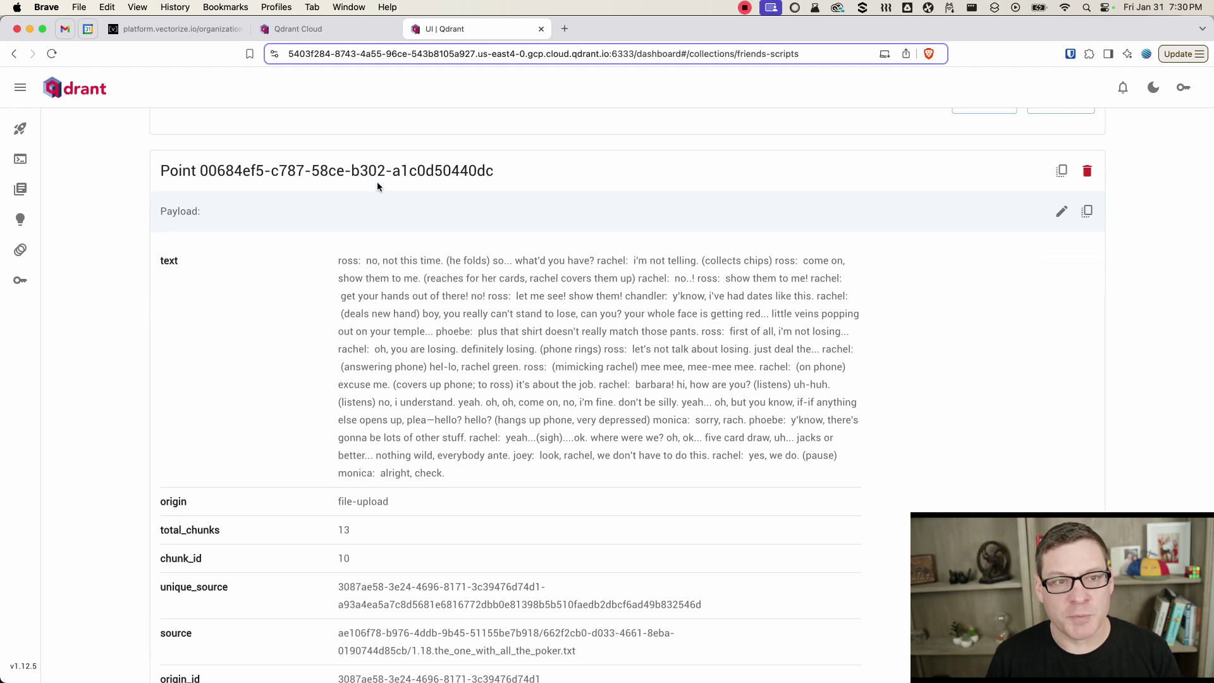
click(193, 27)
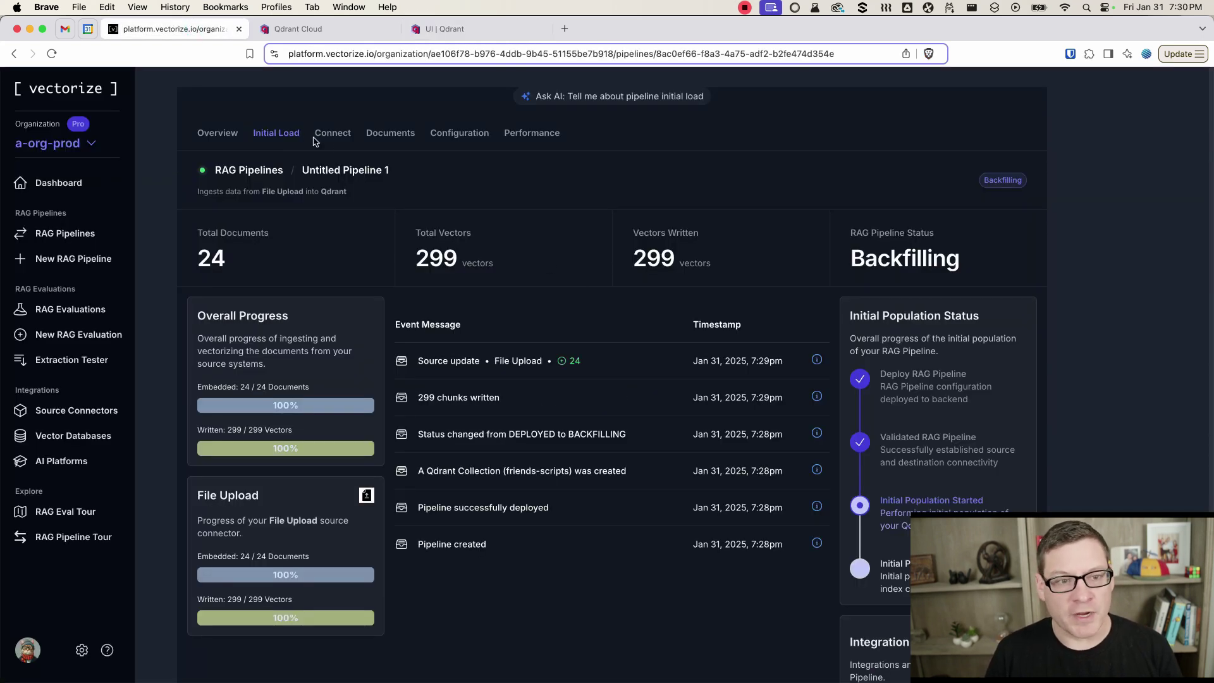
- Ask the RAG Sandbox 'what is the relationship between ross and monica?'
click(212, 138)
scroll(917, 346, down, 5)
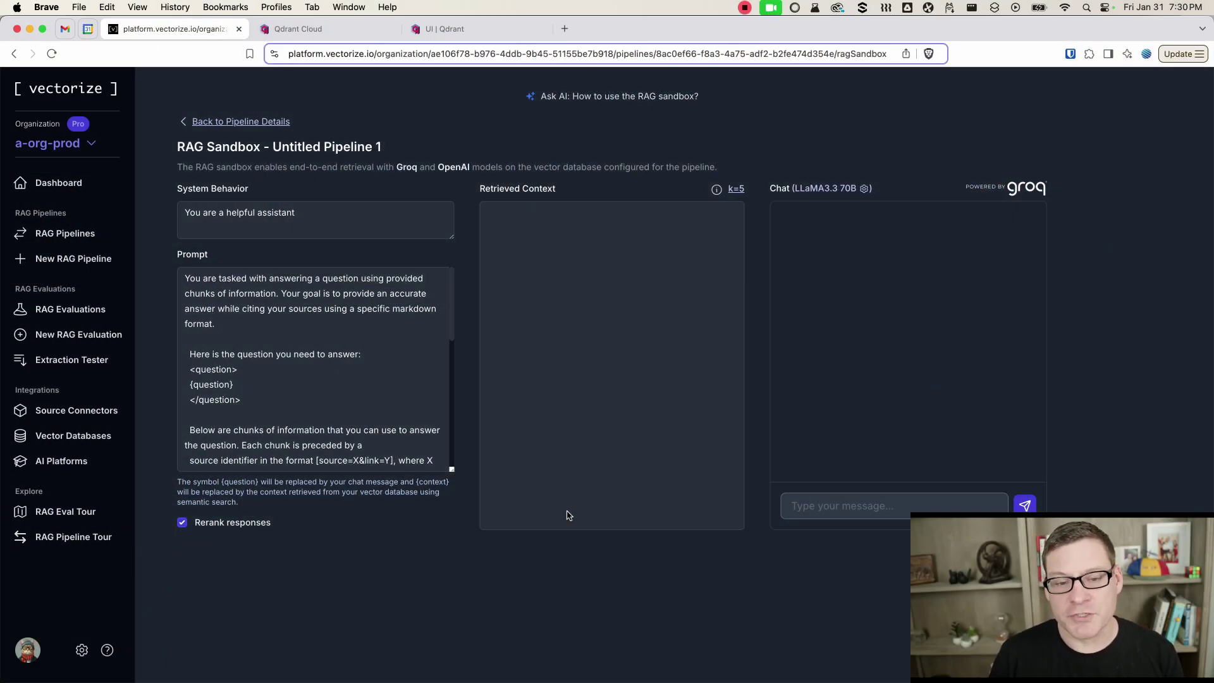
click(863, 512)
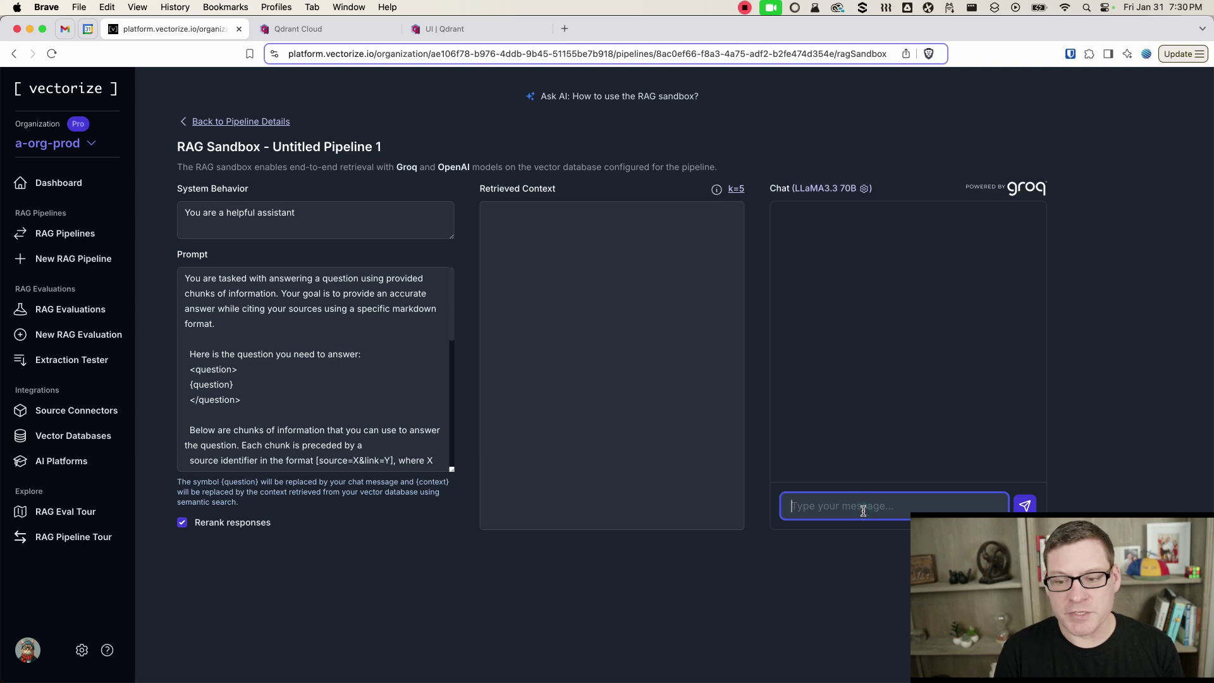
text(what i)
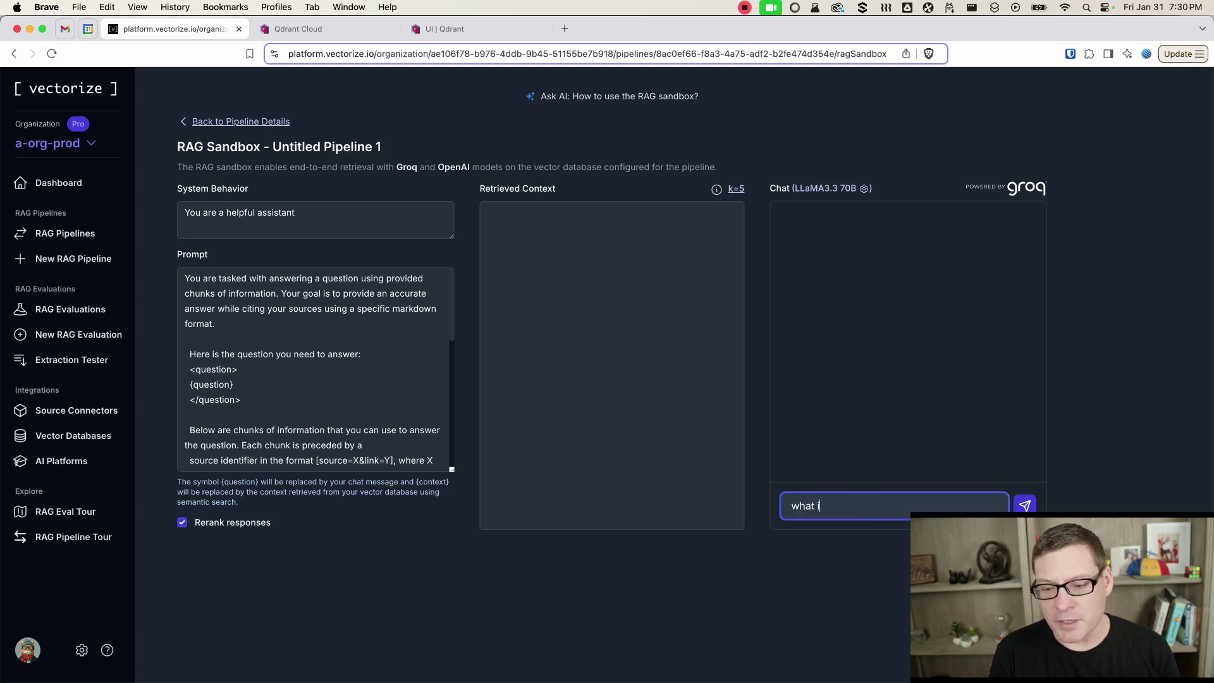
text(s the relation)
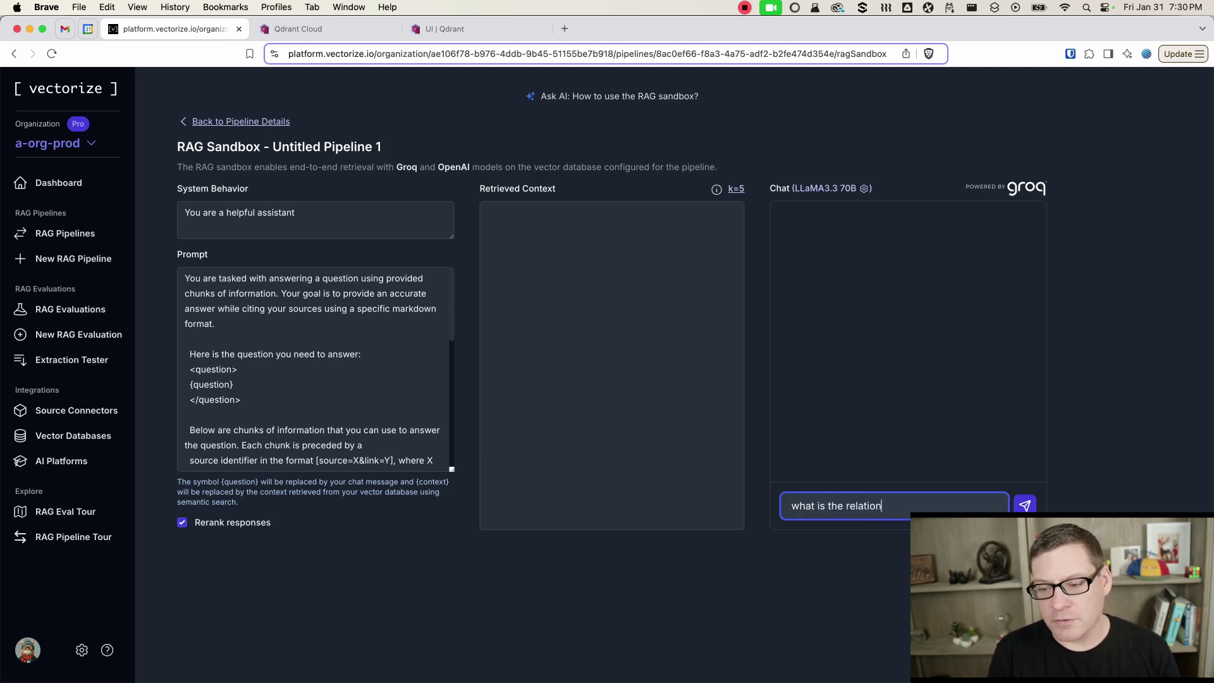
text(ship between )
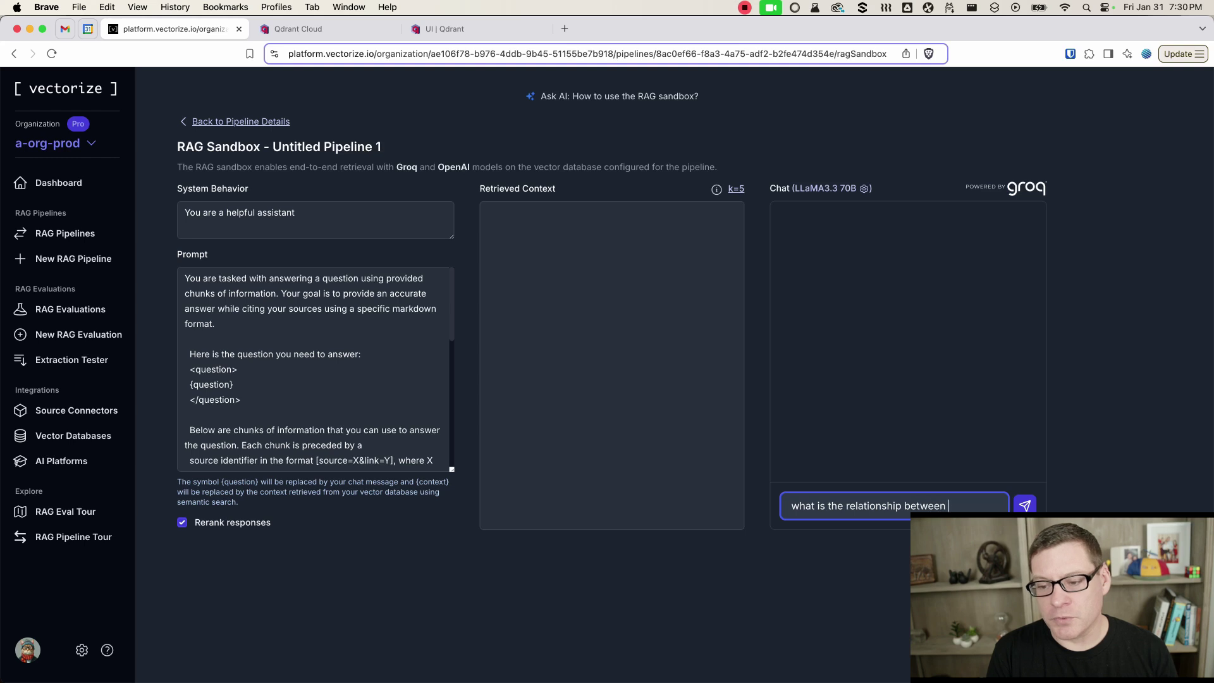
text(ross and monica?)
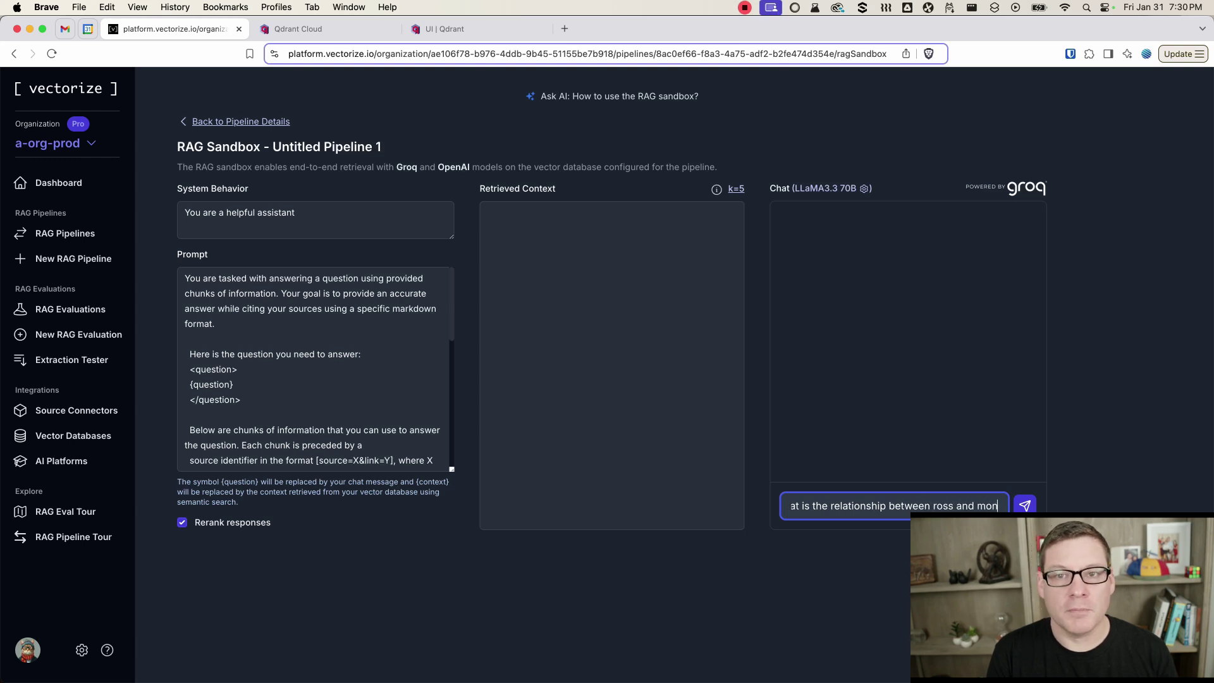
key(Return)
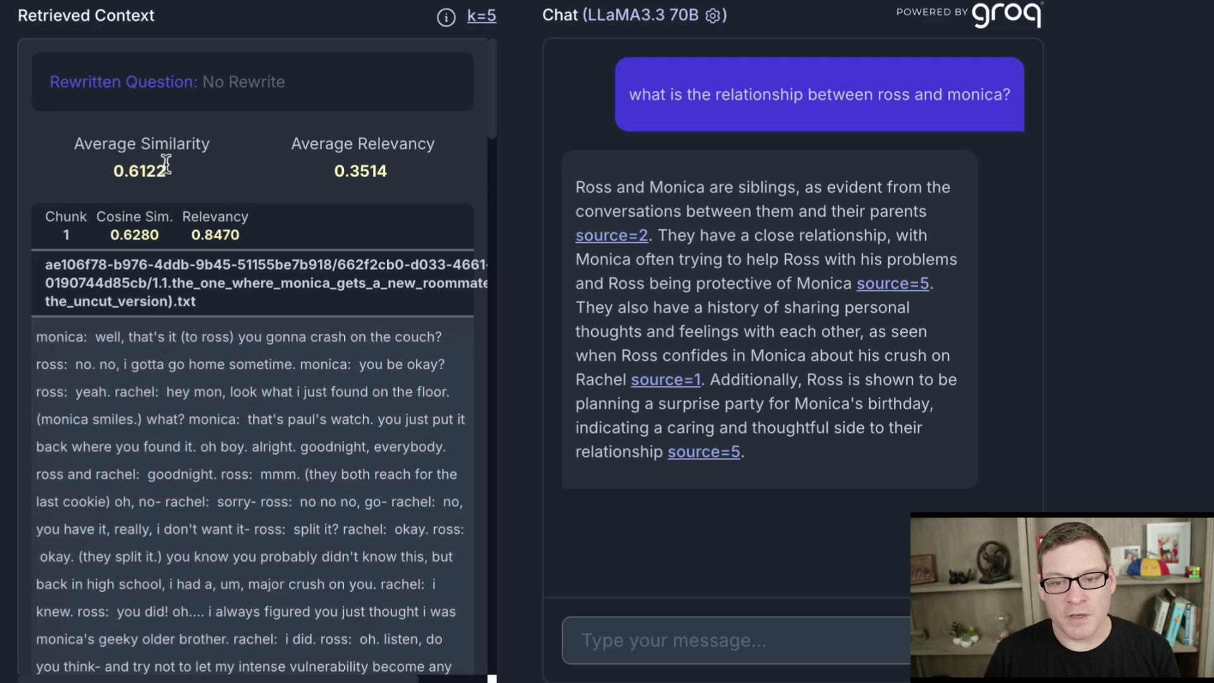
- Review the retrieved script chunks and their similarity scores behind the siblings answer
click(407, 167)
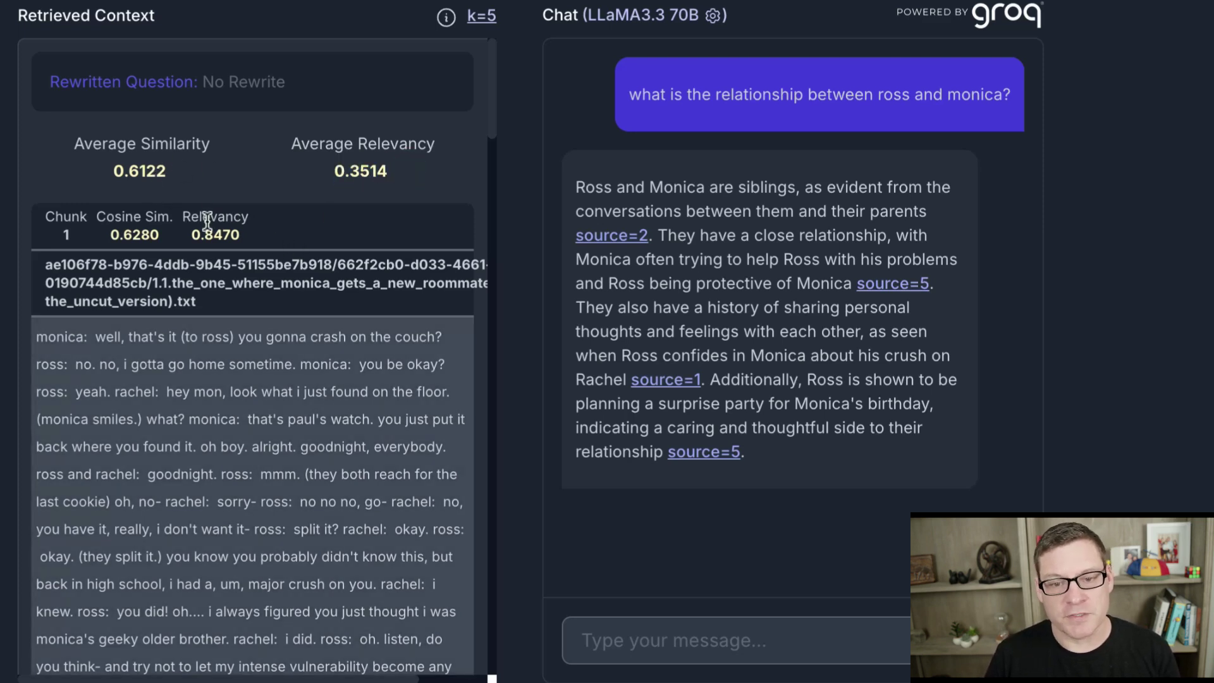
scroll(208, 221, down, 1)
scroll(208, 221, down, 4)
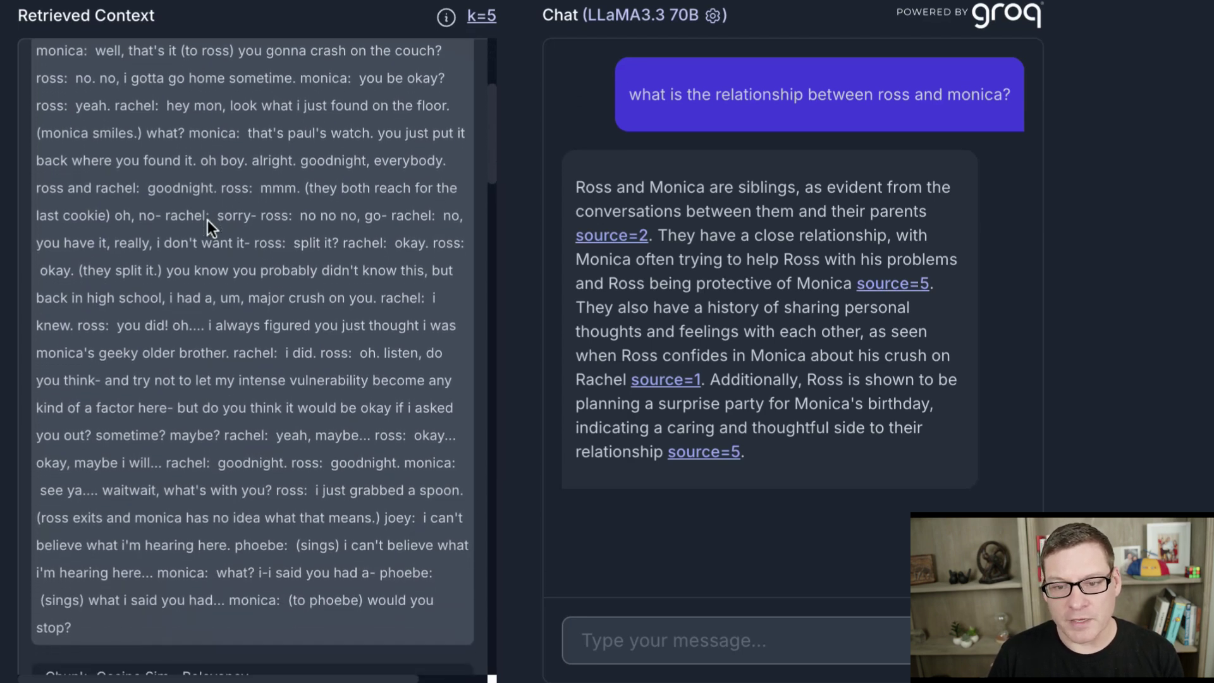
scroll(208, 220, up, 3)
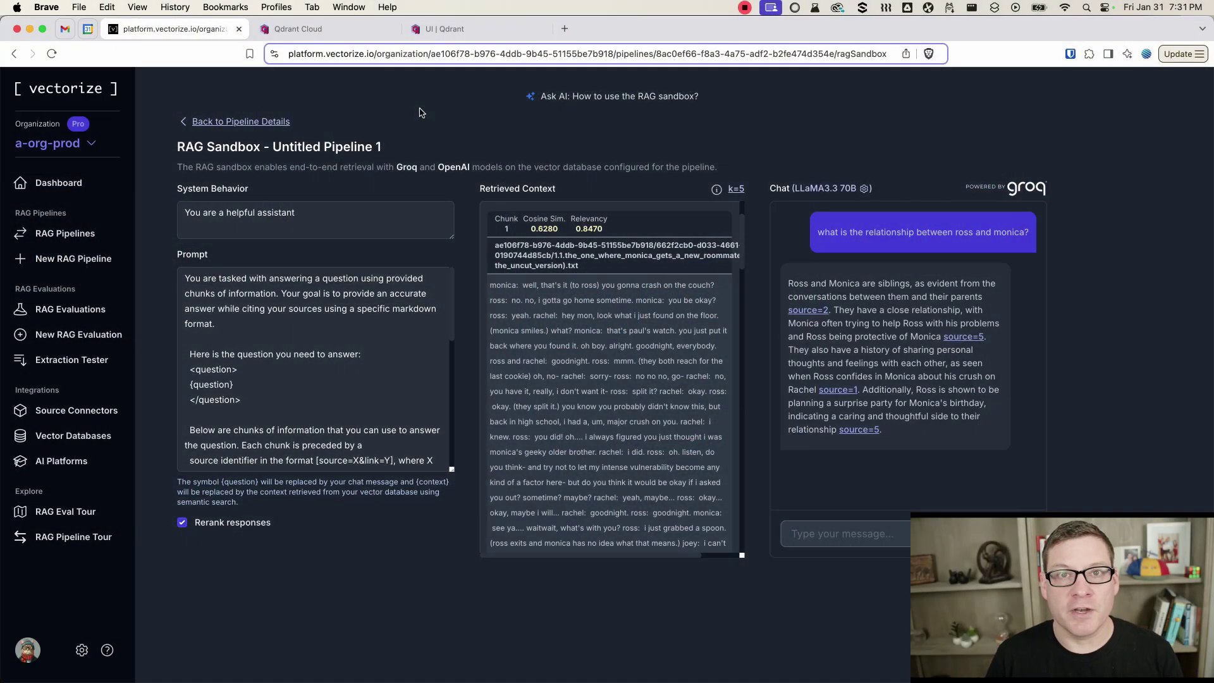
- Return to pipeline details and view the Connect tab's retrieval endpoint and cURL example
click(257, 122)
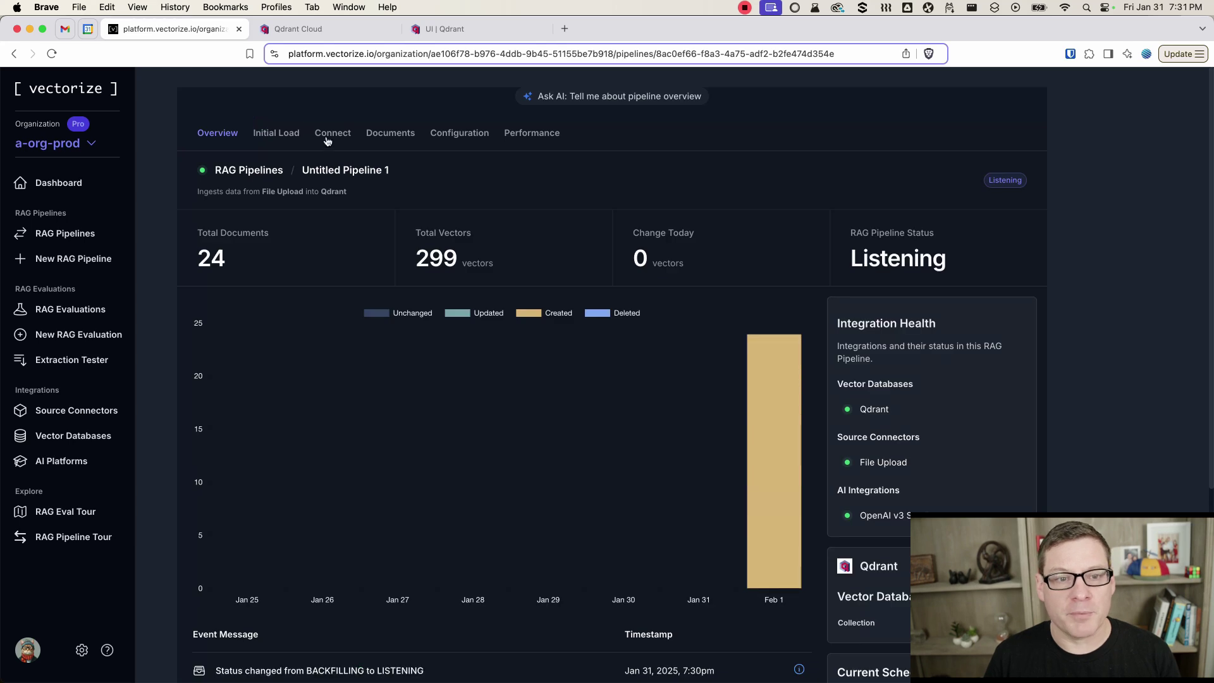
click(333, 133)
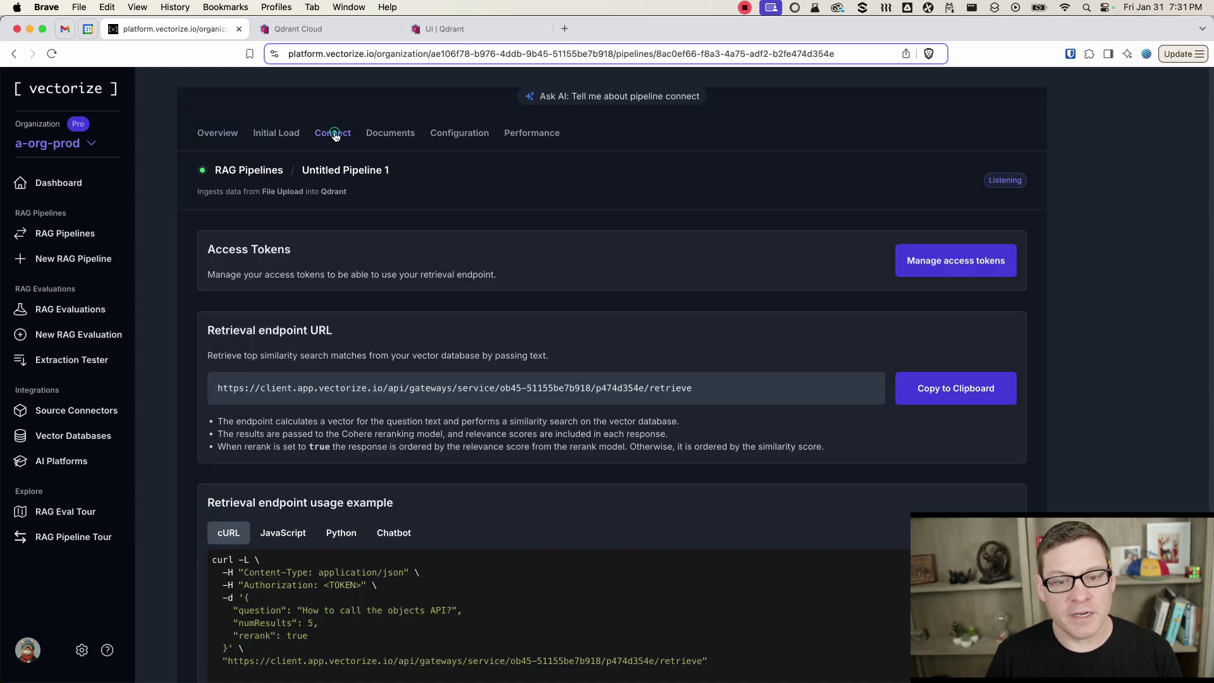
scroll(449, 372, down, 2)
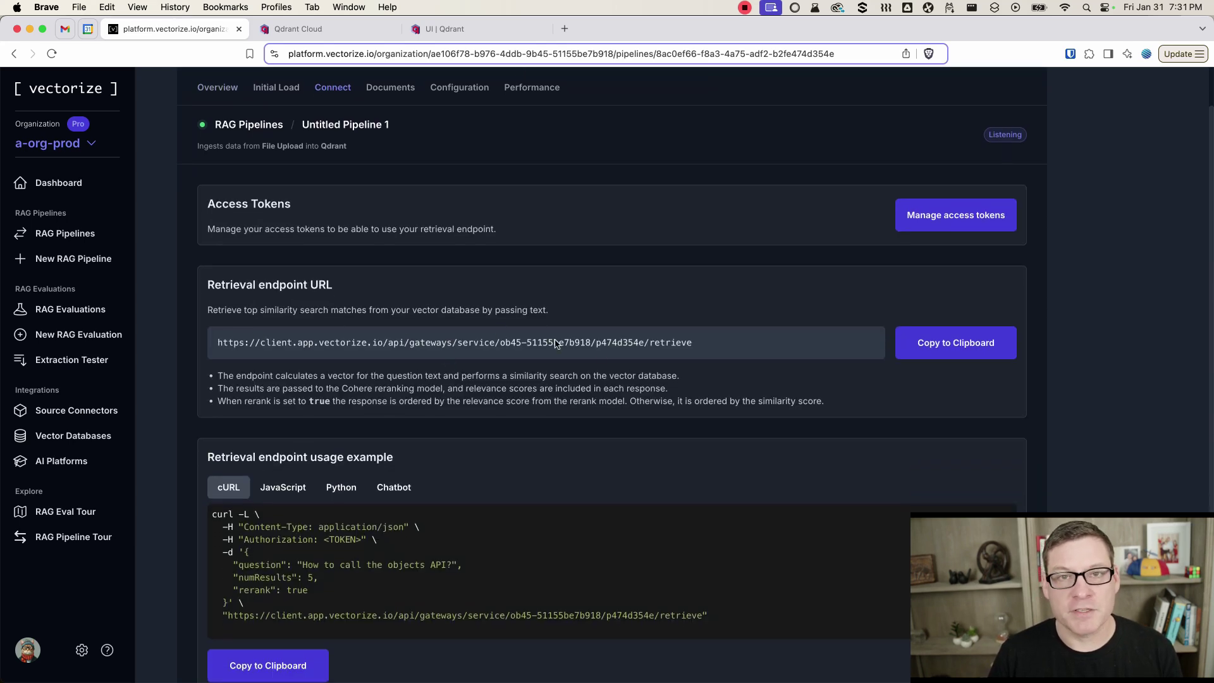